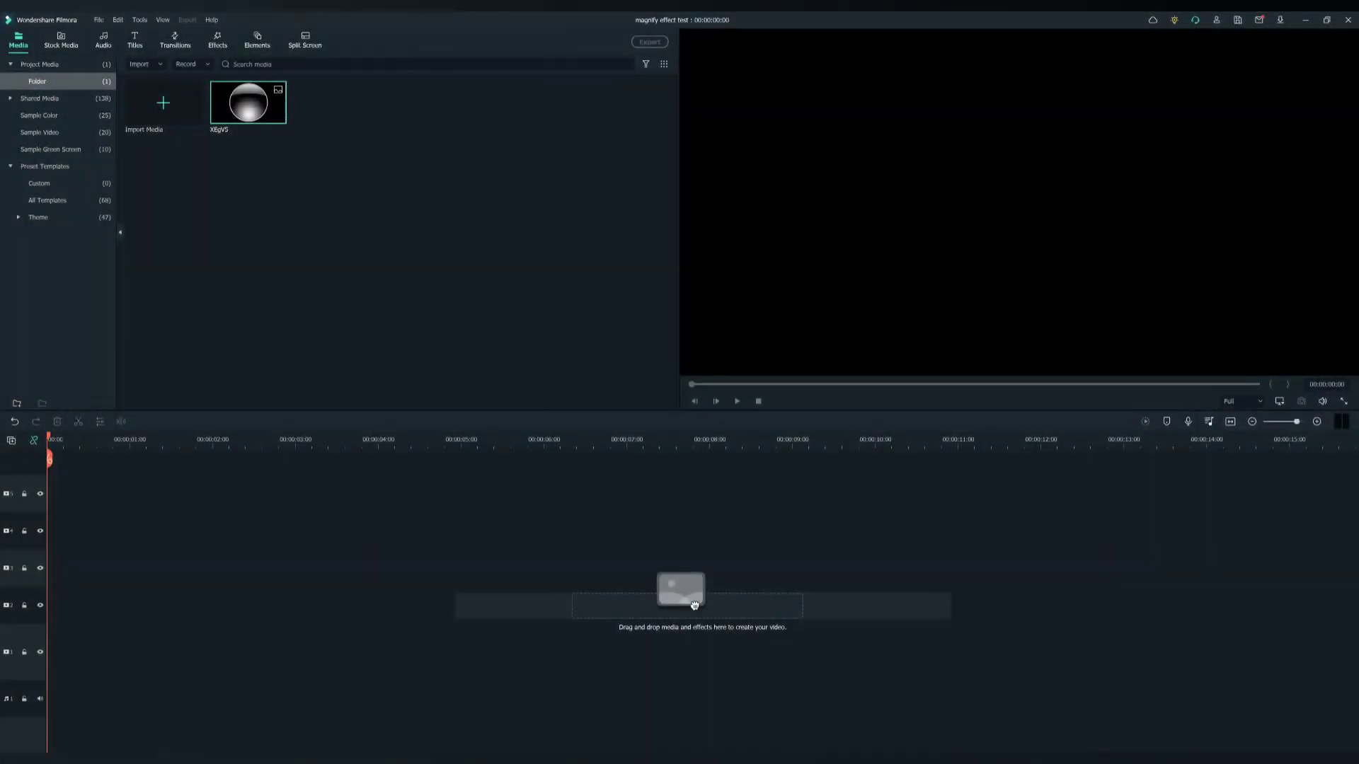
Step: Add the Default Title to the timeline with a White sample color clip on the track below
{"action": "left_click", "coordinate": [135, 40]}
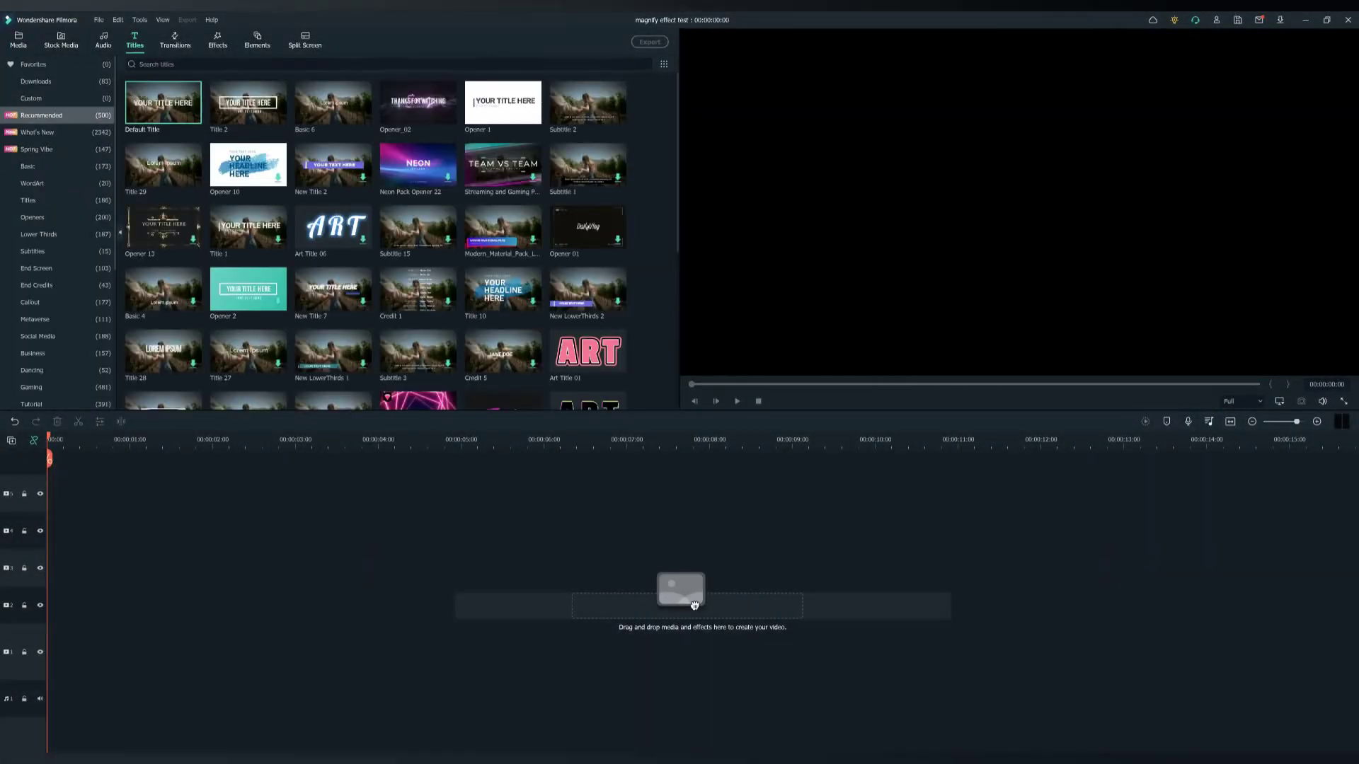
{"action": "left_click_drag", "start_coordinate": [695, 605], "coordinate": [694, 605]}
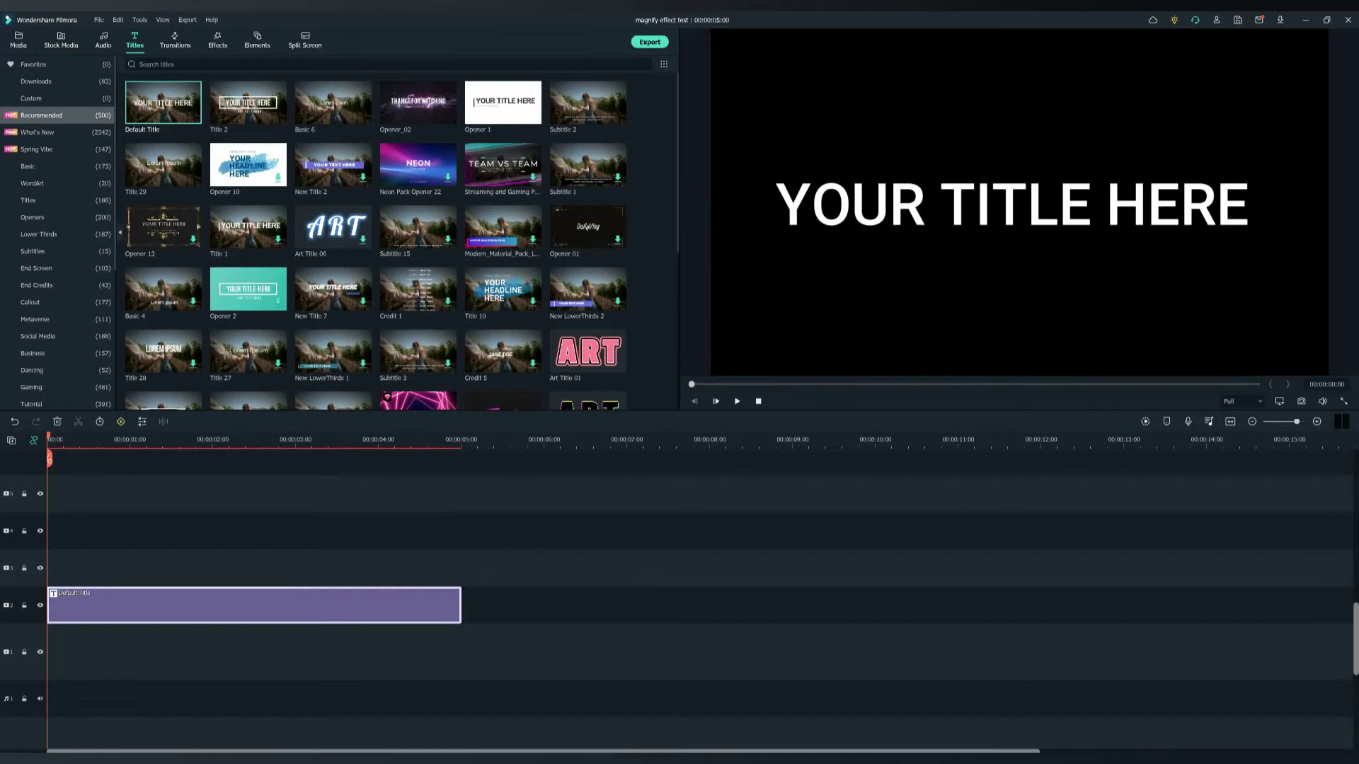
{"action": "left_click", "coordinate": [18, 40]}
{"action": "left_click", "coordinate": [40, 115]}
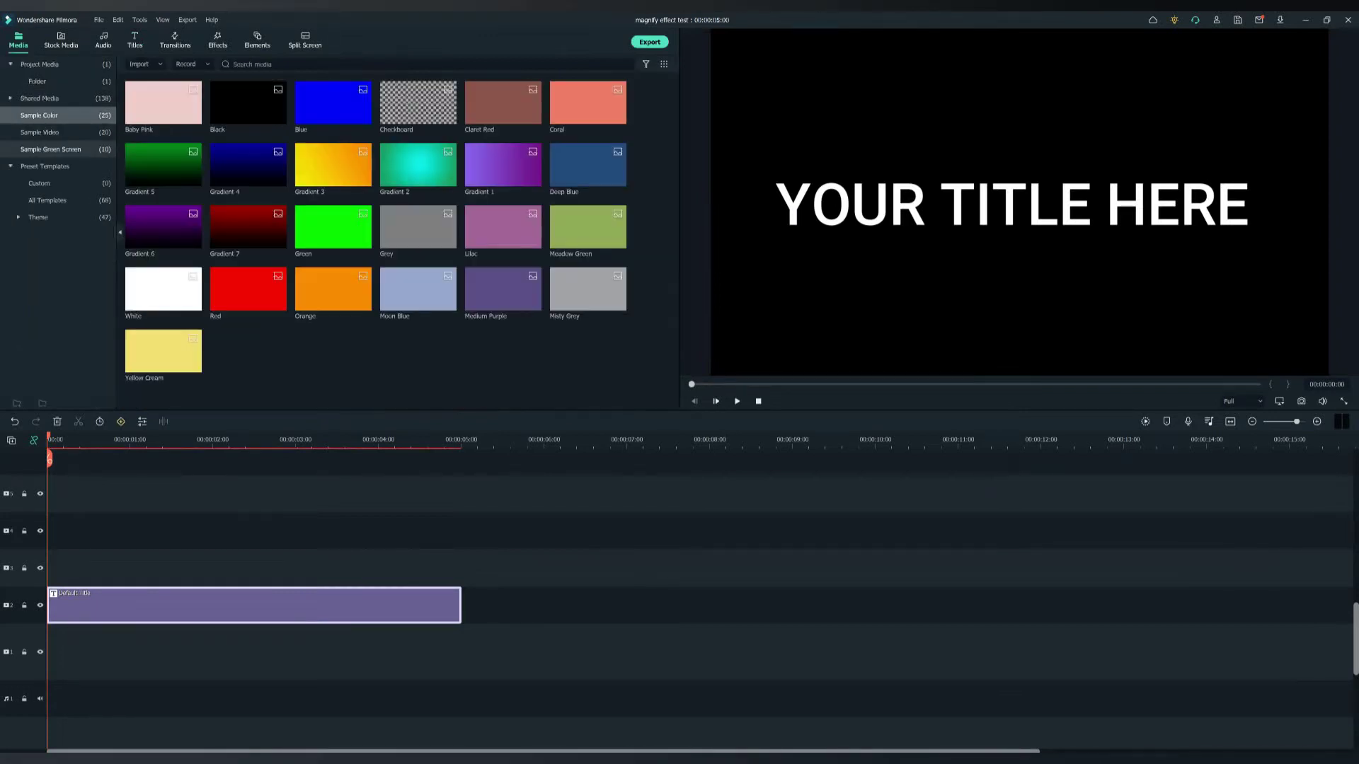
{"action": "left_click_drag", "start_coordinate": [170, 292], "coordinate": [95, 647]}
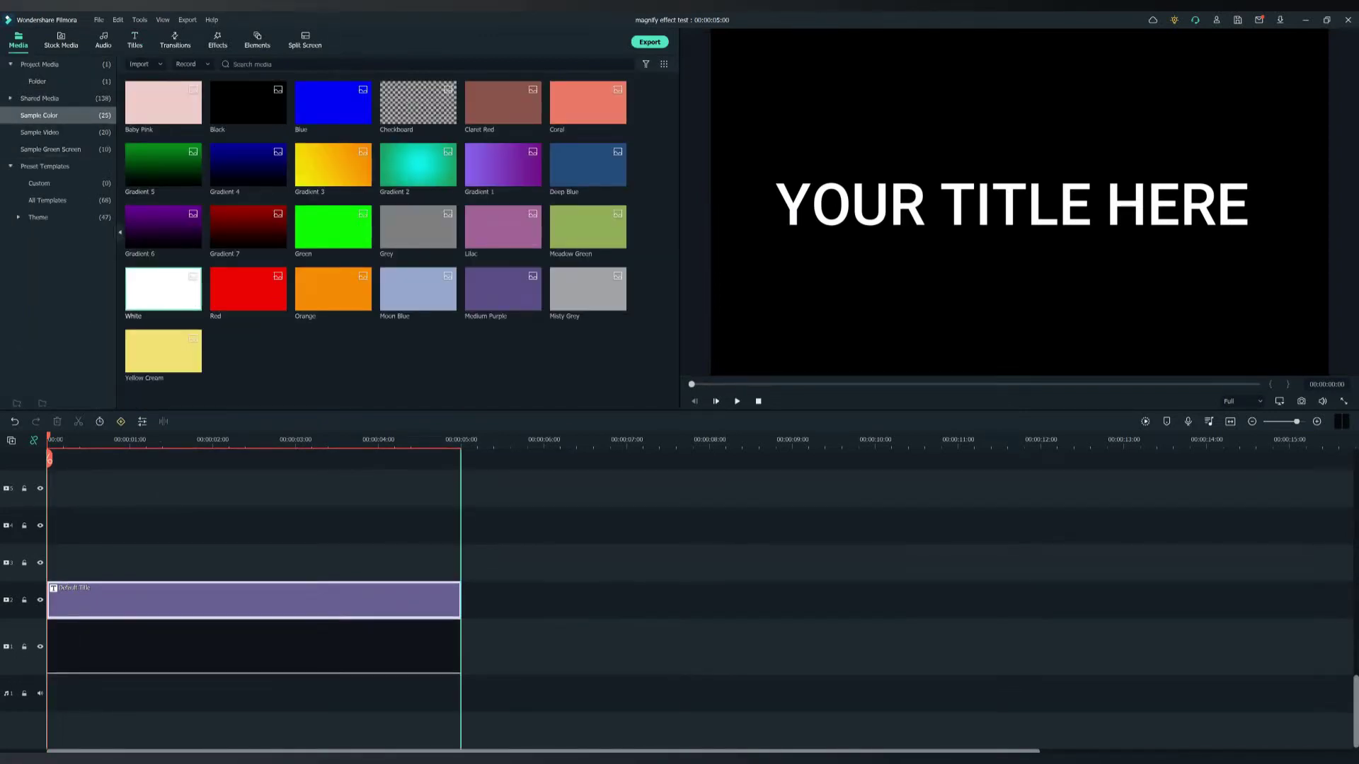
{"action": "key", "text": "ctrl+equal"}
{"action": "key", "text": "ctrl+equal"}
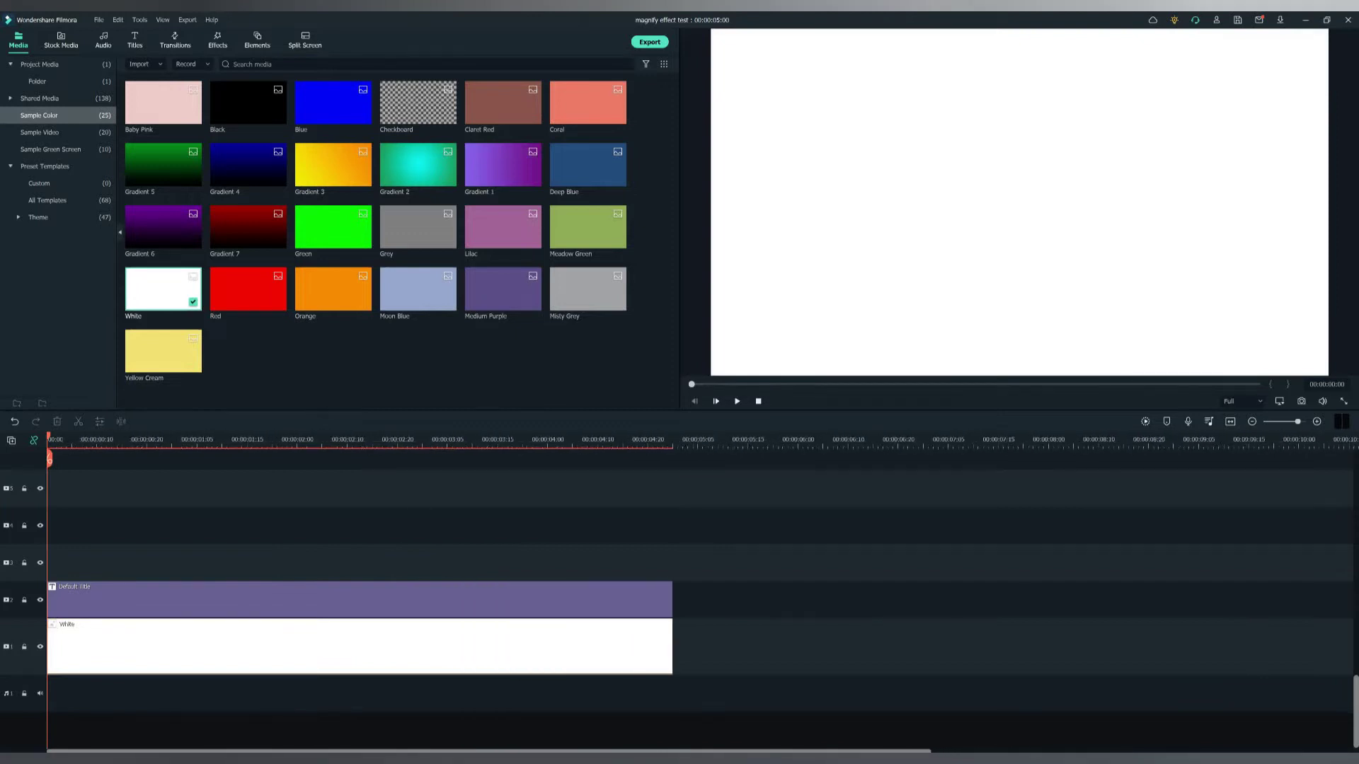
{"action": "left_click", "coordinate": [39, 65]}
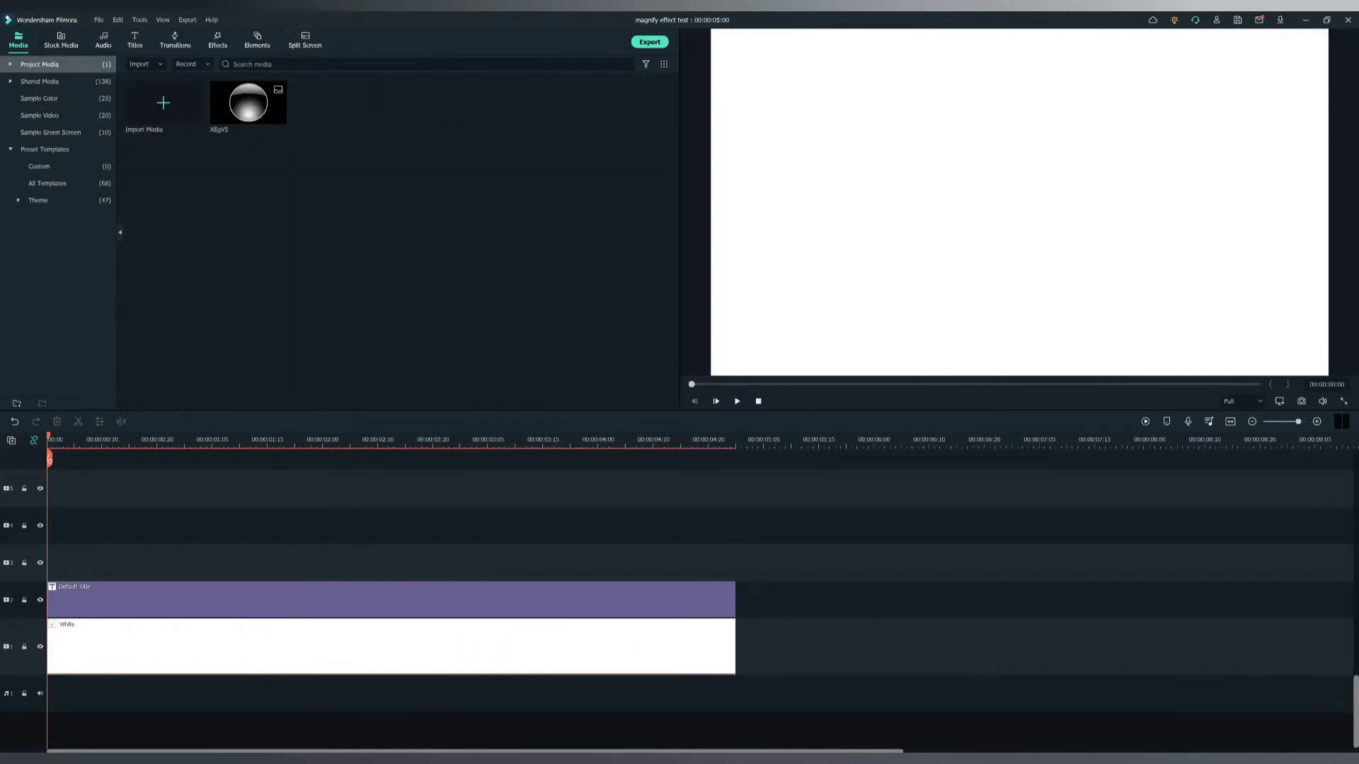
Step: Make the title black text reading 'Flat Media' with a smaller font size
{"action": "double_click", "coordinate": [319, 601]}
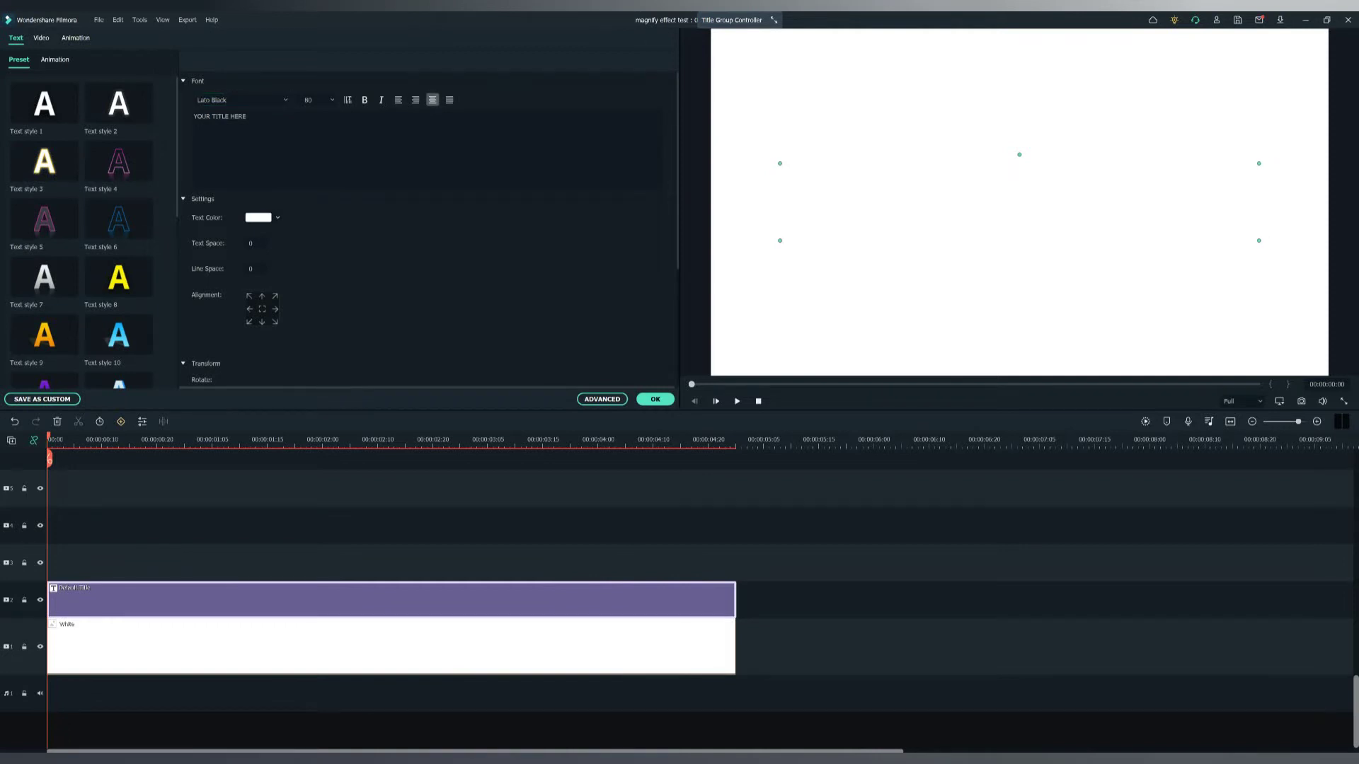
{"action": "left_click", "coordinate": [261, 218]}
{"action": "key", "text": "ctrl+a"}
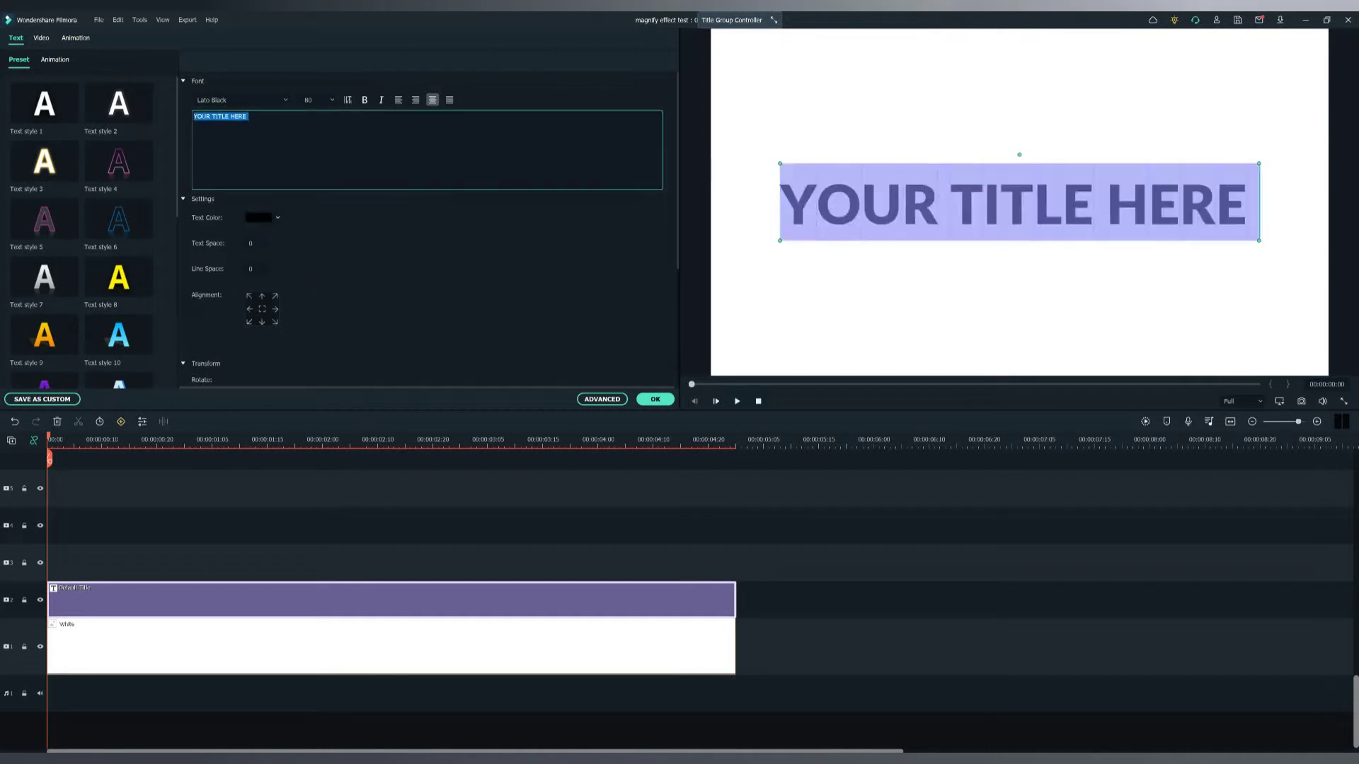
{"action": "type", "text": "Flat Media"}
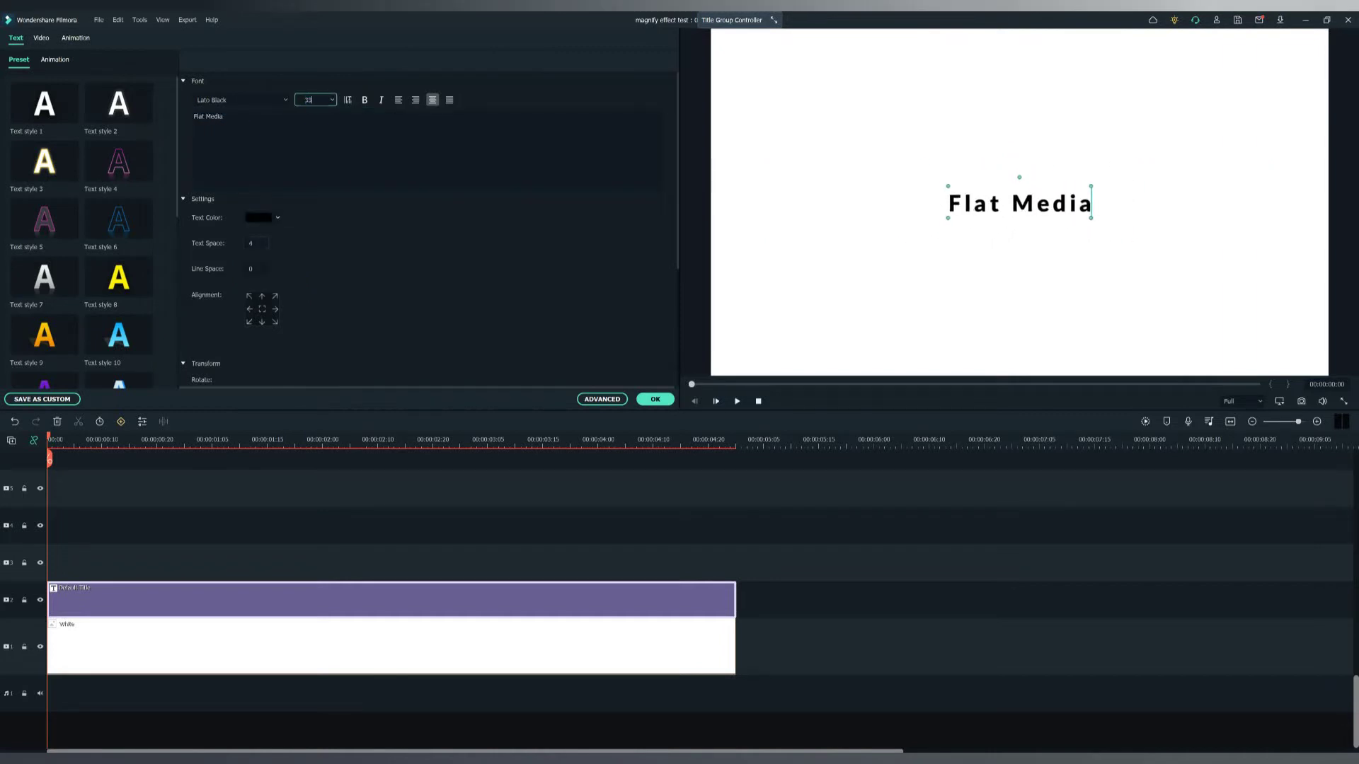
Step: Place the magnifier image on a new track above the title clip
{"action": "left_click", "coordinate": [655, 399]}
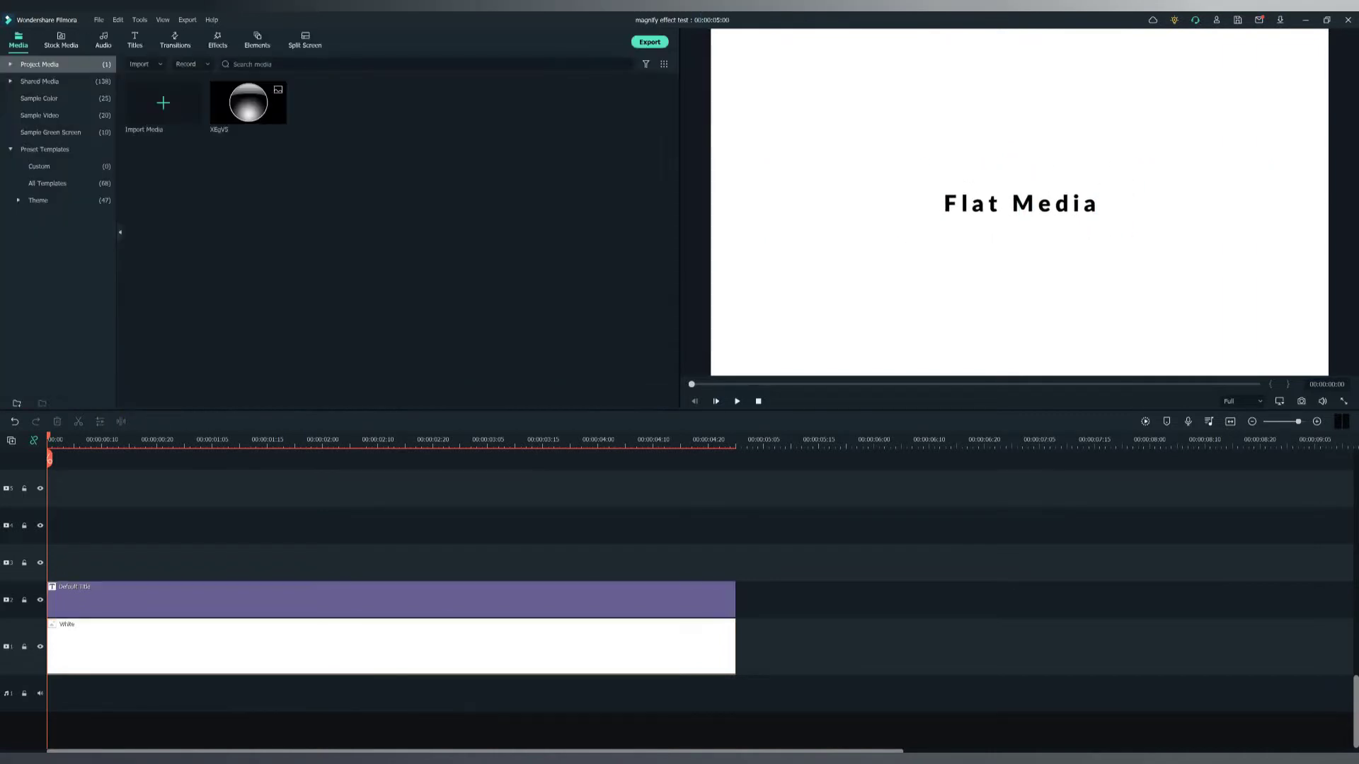
{"action": "left_click_drag", "start_coordinate": [247, 102], "coordinate": [84, 525]}
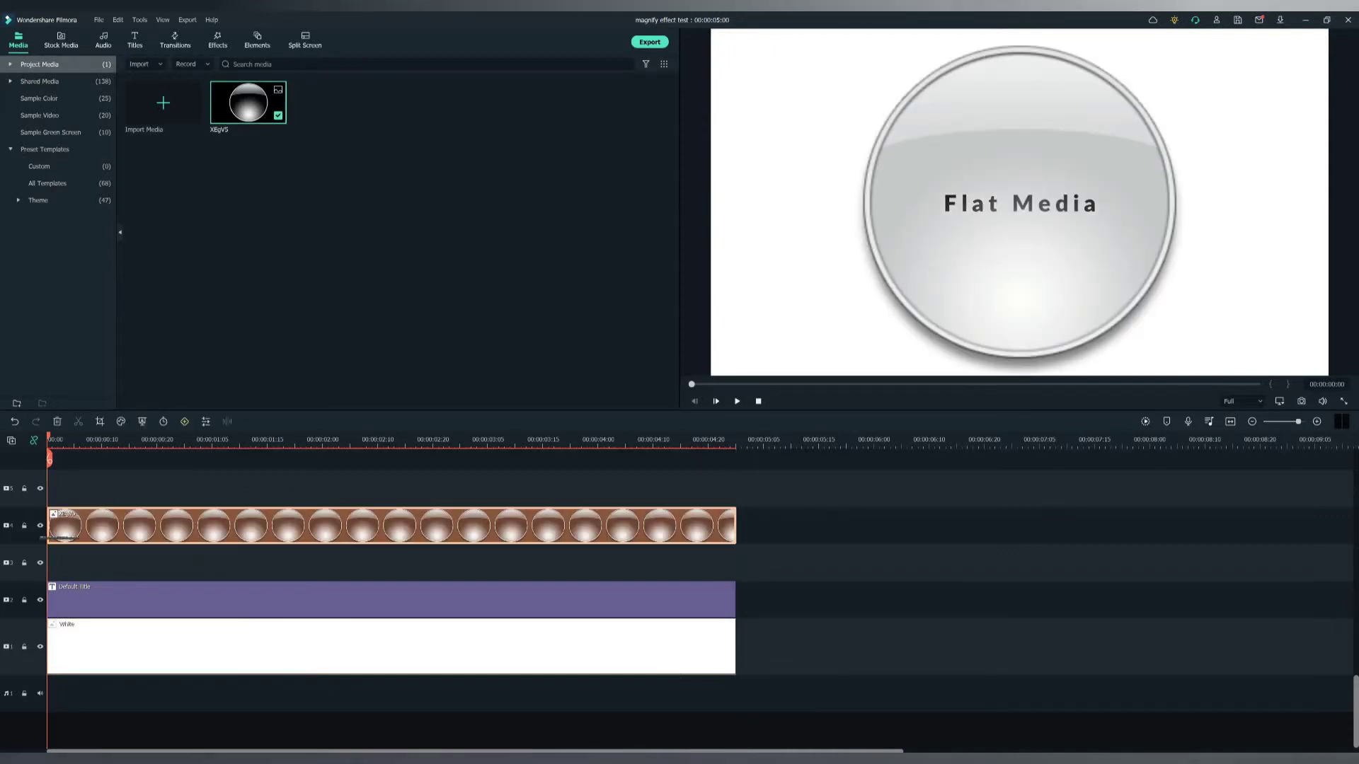
{"action": "double_click", "coordinate": [393, 526]}
Step: Shrink the magnifier and position it just right of 'Flat Media'
{"action": "left_click_drag", "start_coordinate": [1020, 202], "coordinate": [1008, 230]}
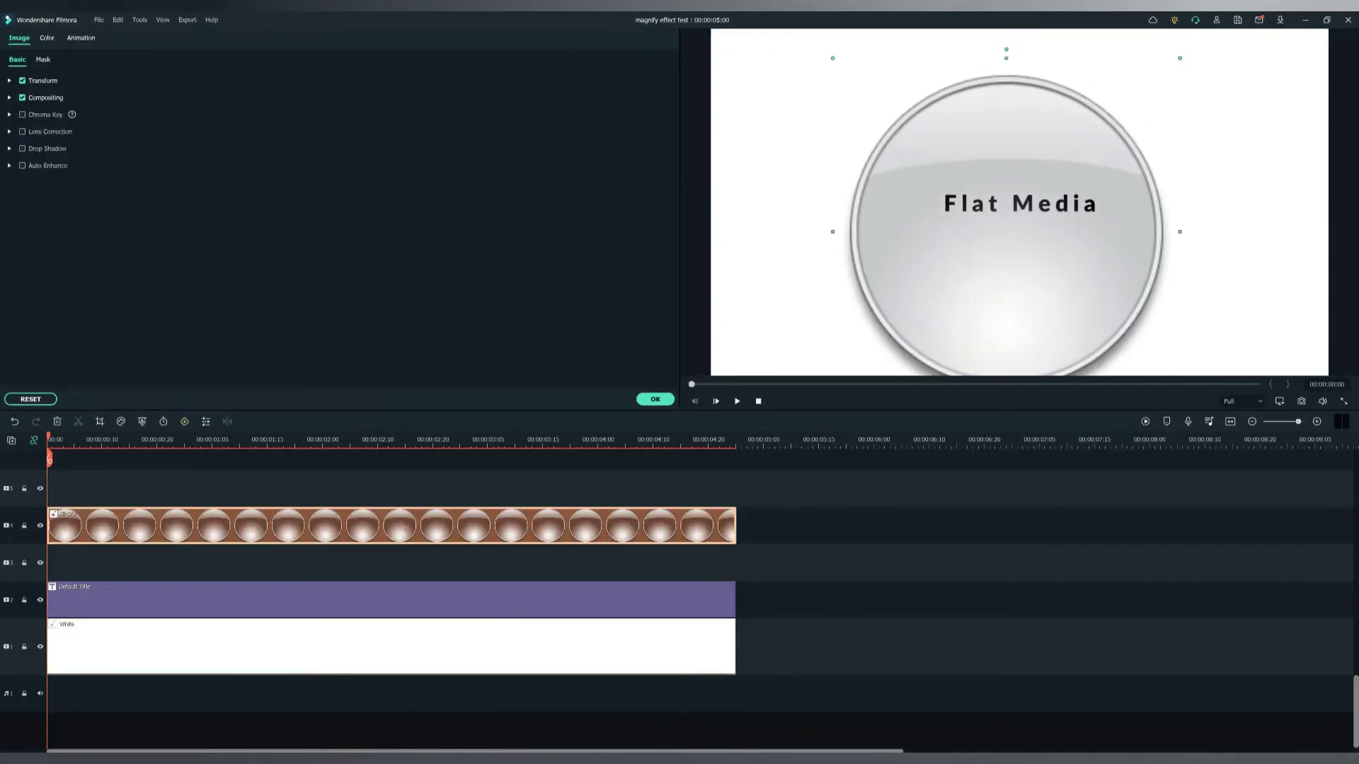
{"action": "left_click_drag", "start_coordinate": [1181, 55], "coordinate": [965, 272]}
{"action": "left_click_drag", "start_coordinate": [900, 338], "coordinate": [943, 201]}
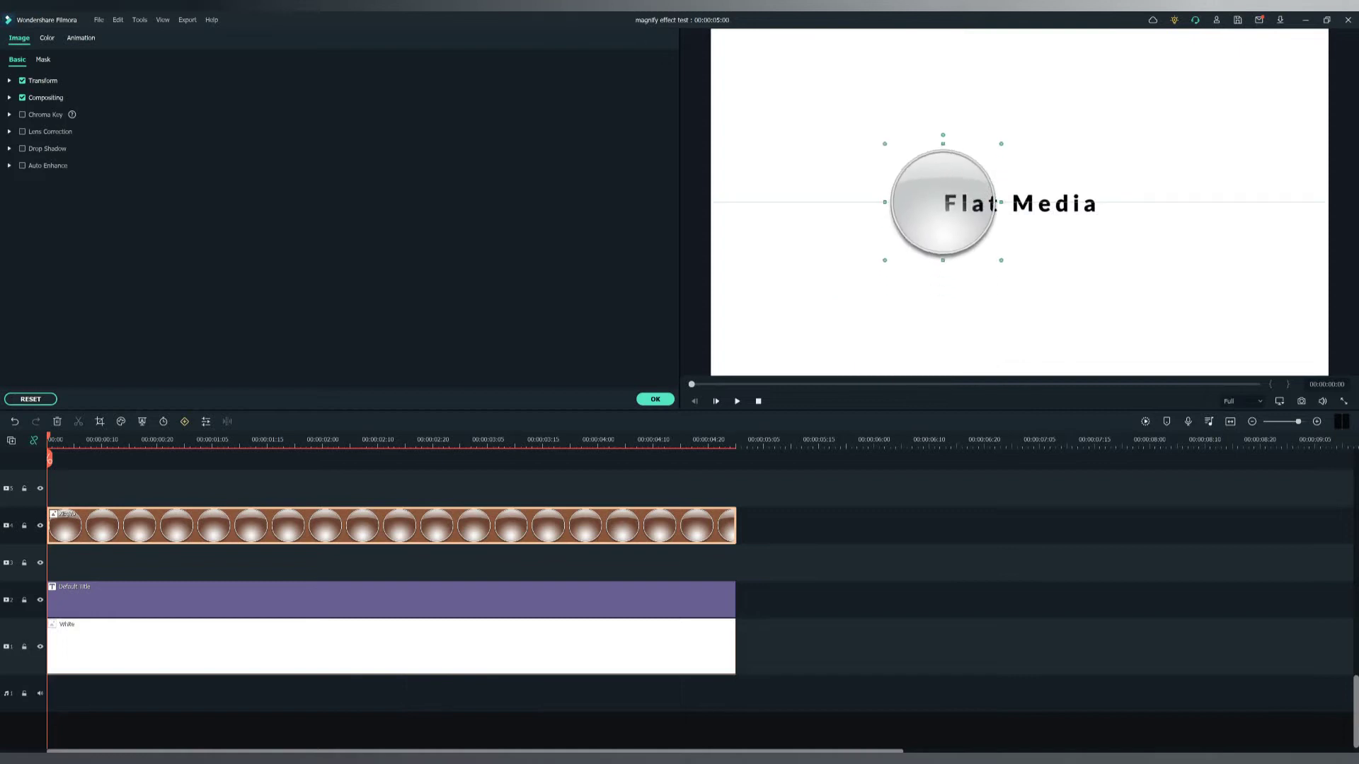
{"action": "left_click_drag", "start_coordinate": [1000, 143], "coordinate": [970, 175]}
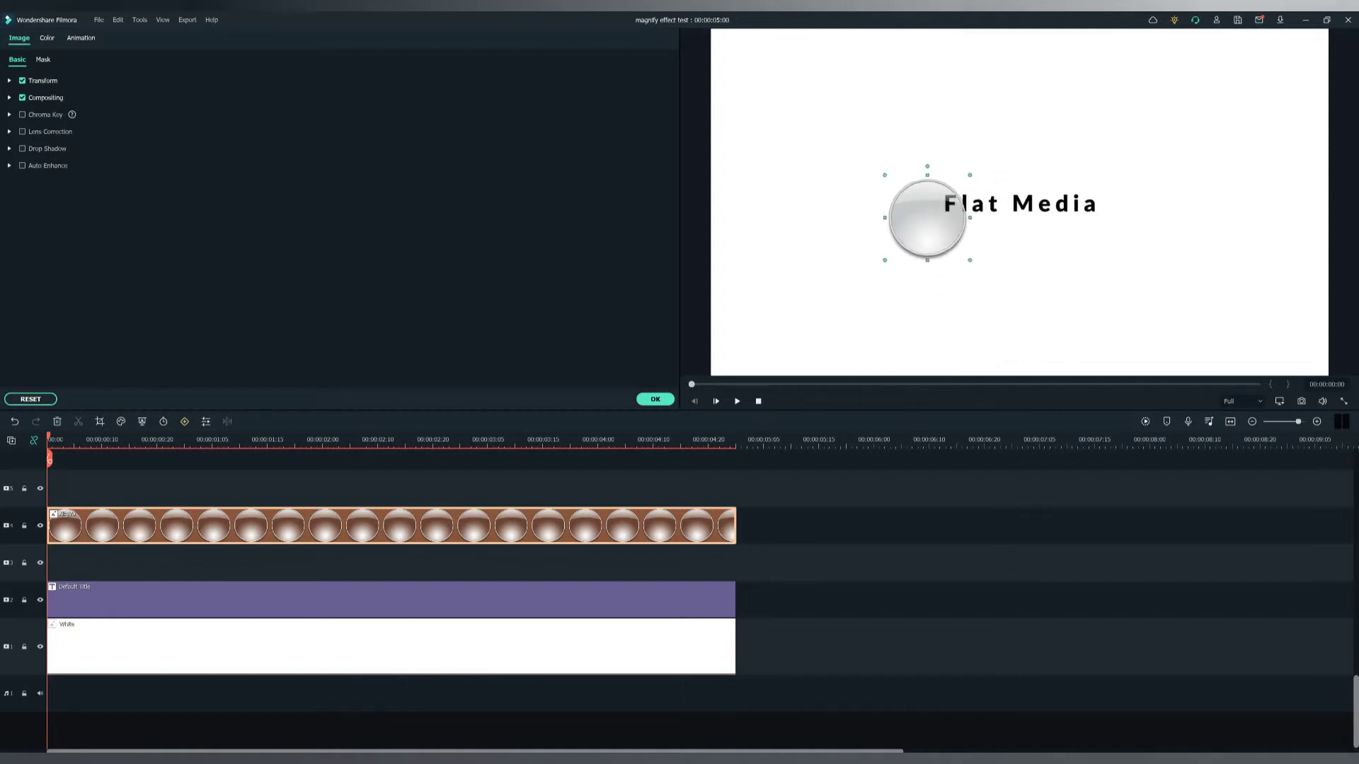
{"action": "mouse_move", "coordinate": [927, 216]}
{"action": "left_mouse_down"}
{"action": "mouse_move", "coordinate": [958, 203]}
{"action": "mouse_move", "coordinate": [1180, 202]}
{"action": "mouse_move", "coordinate": [1155, 202]}
{"action": "left_mouse_up"}
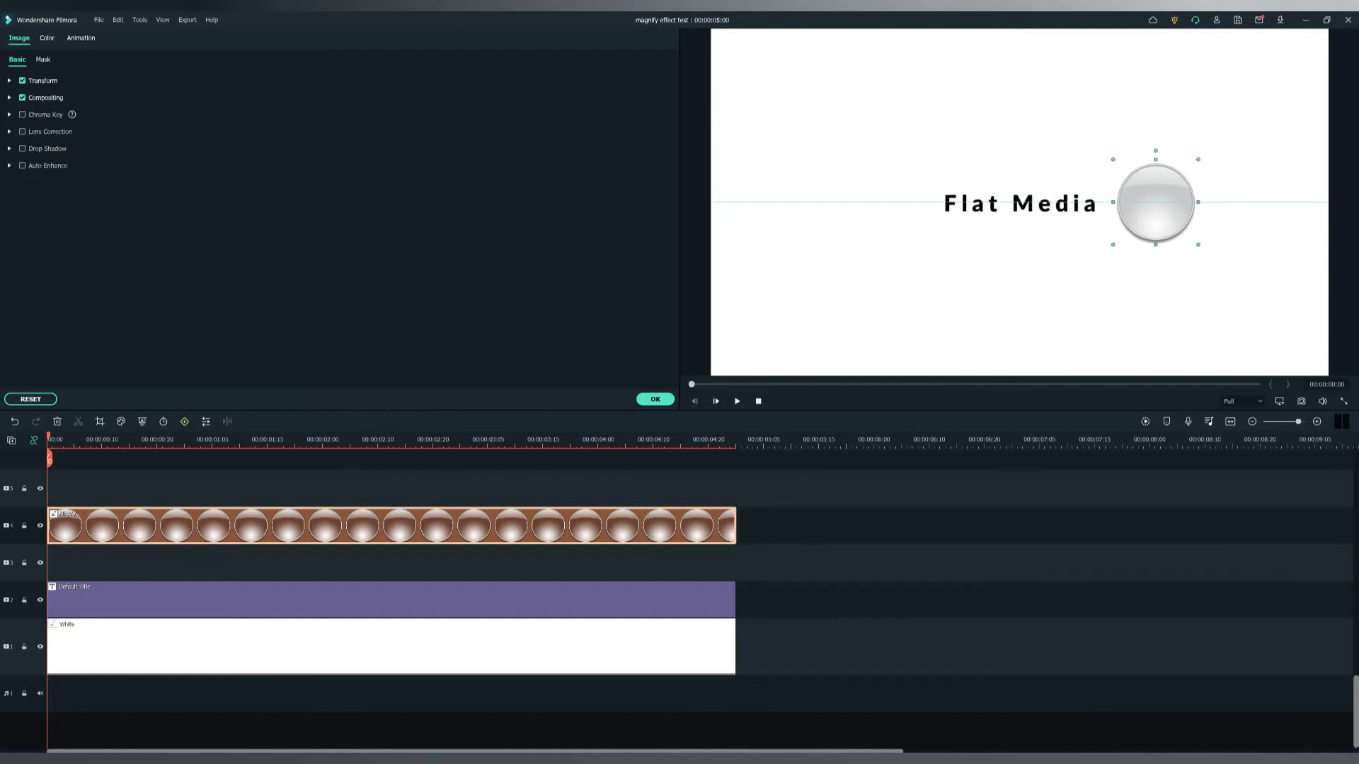
{"action": "left_click", "coordinate": [655, 399]}
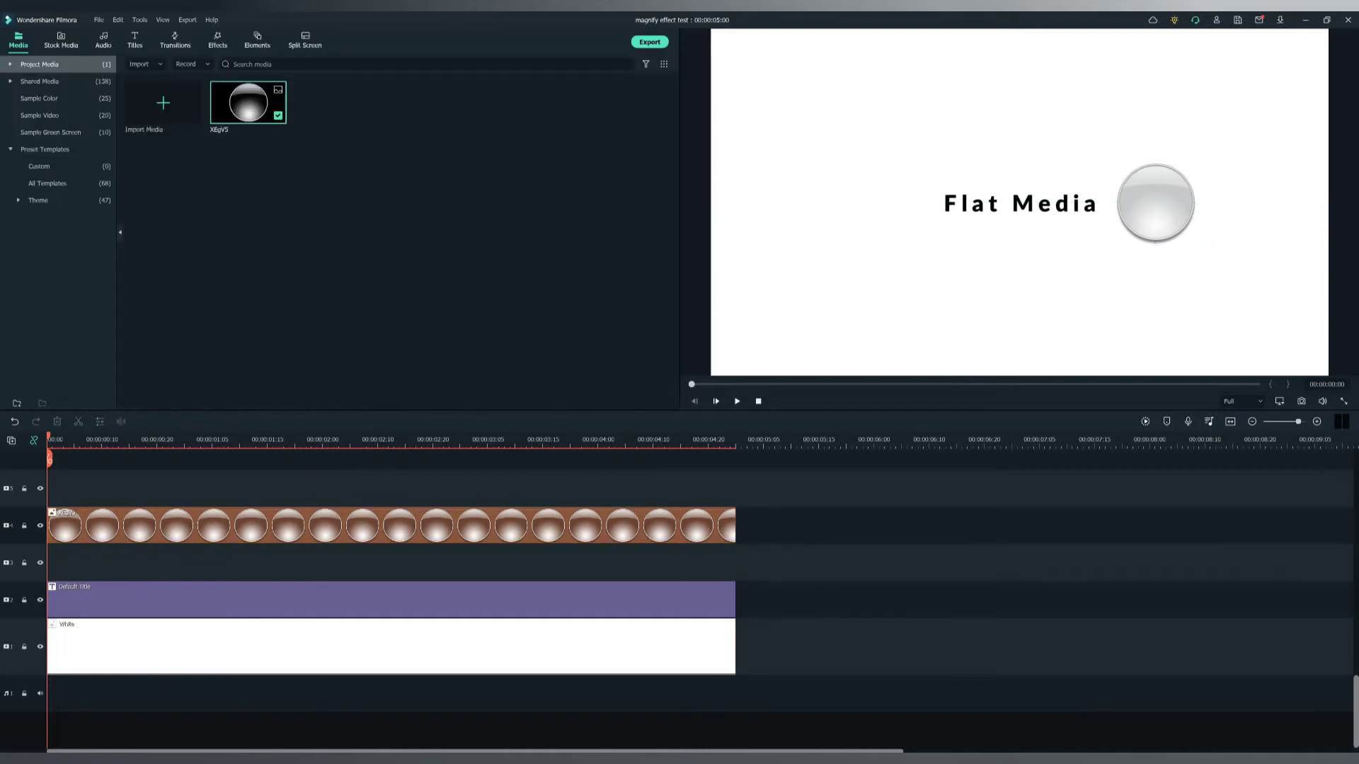
Step: Place the 'fisheye' effect above the title and move the magnifier ball right of the text
{"action": "left_click", "coordinate": [218, 39]}
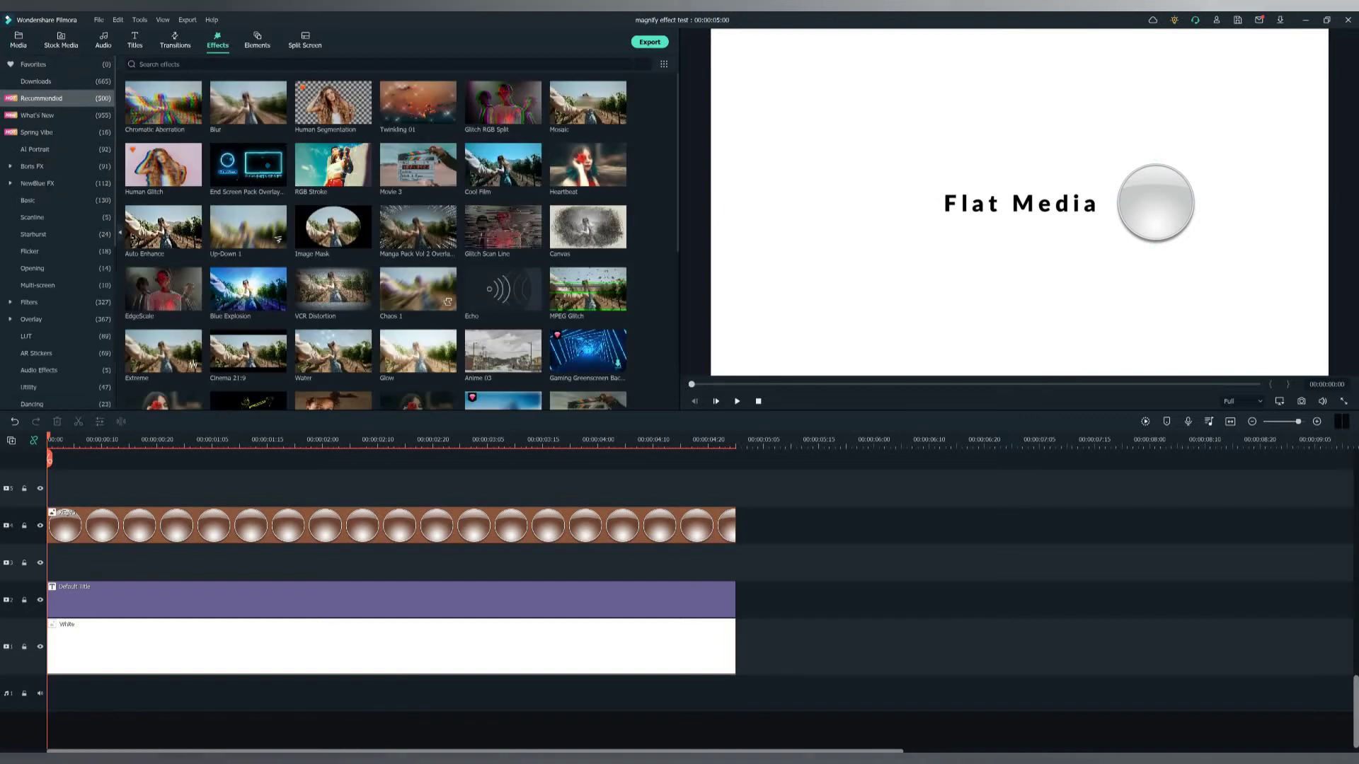
{"action": "left_click", "coordinate": [159, 64]}
{"action": "type", "text": "m"}
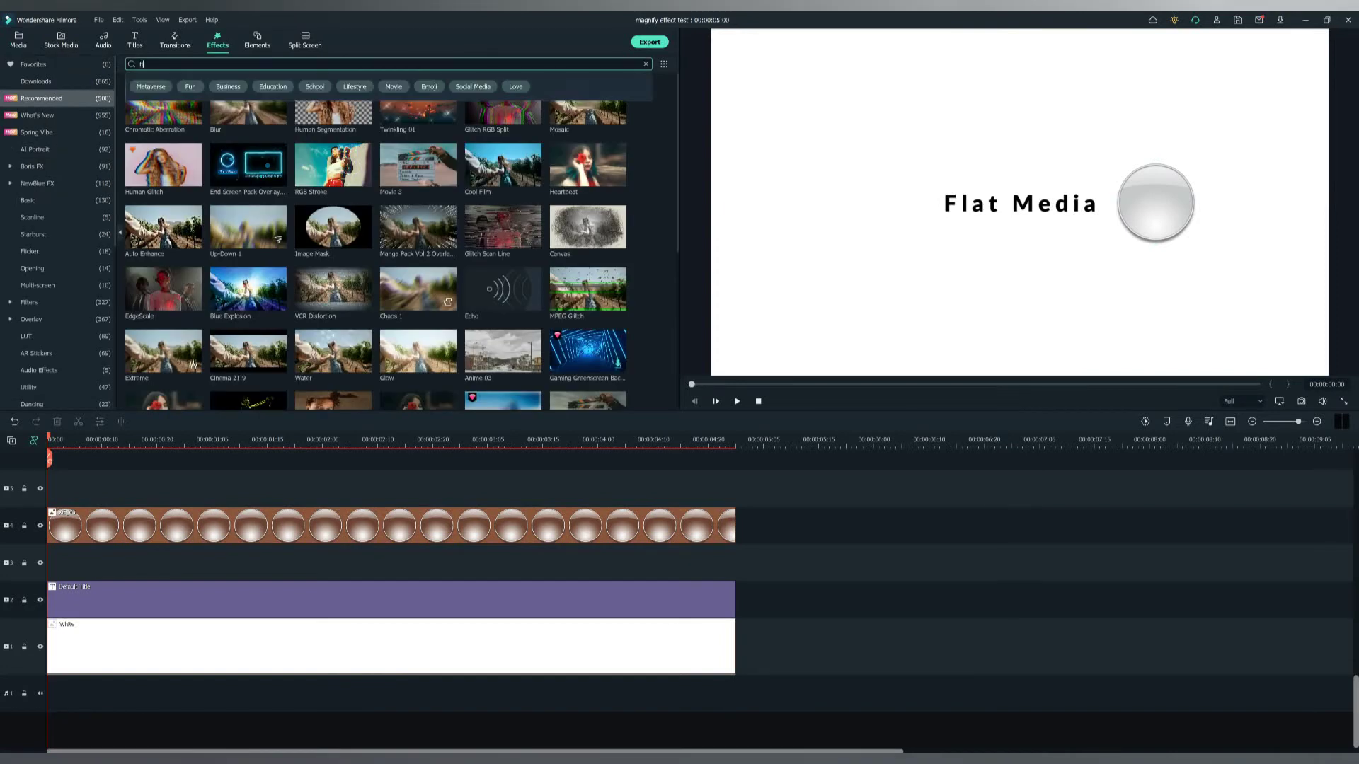
{"action": "type", "text": "ye"}
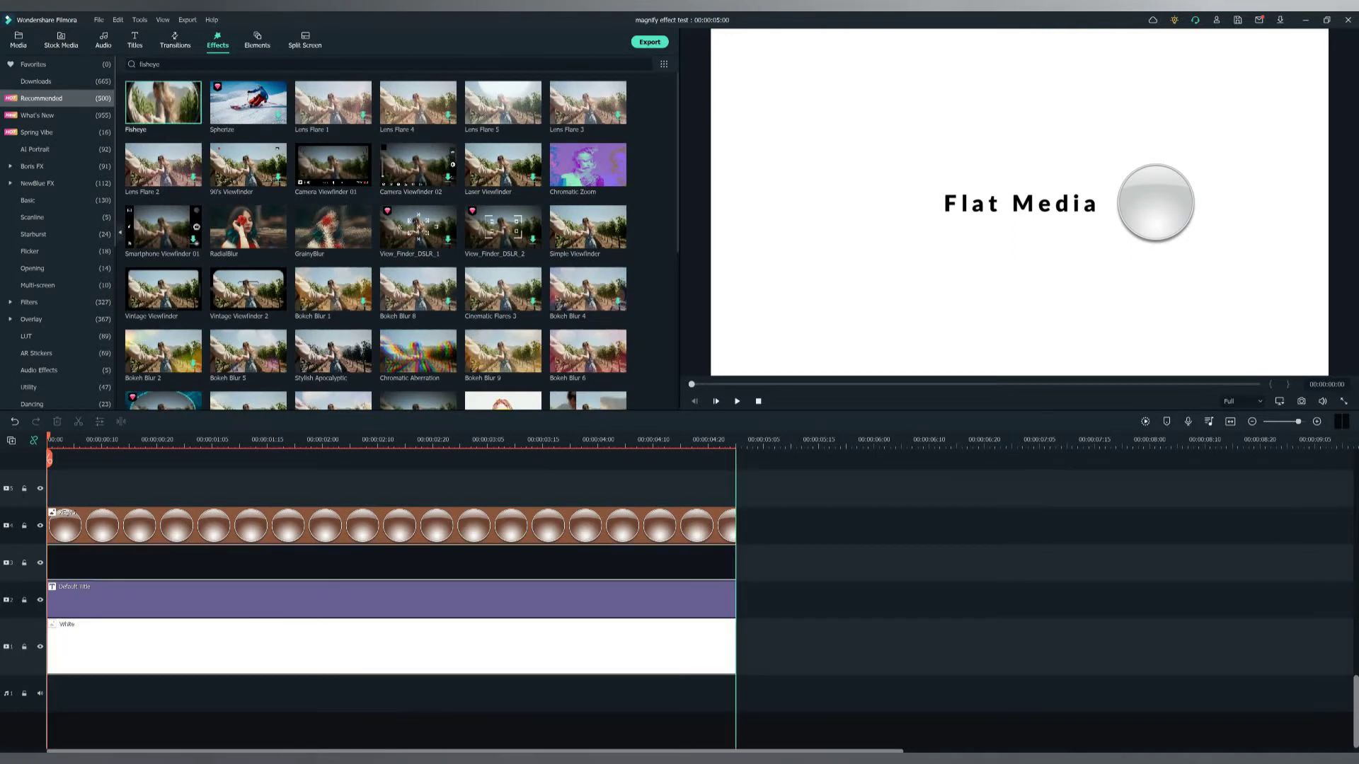
{"action": "left_click_drag", "start_coordinate": [162, 102], "coordinate": [65, 563]}
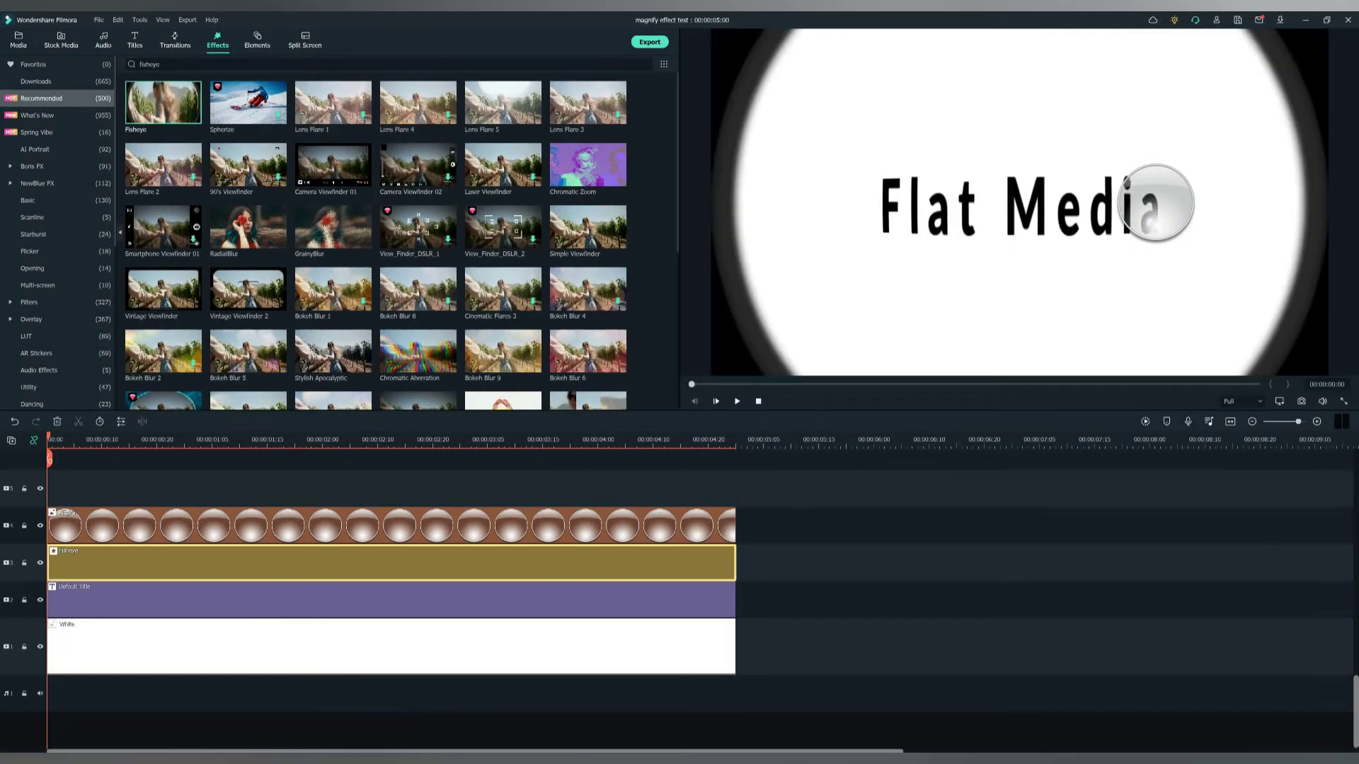
{"action": "double_click", "coordinate": [1127, 183]}
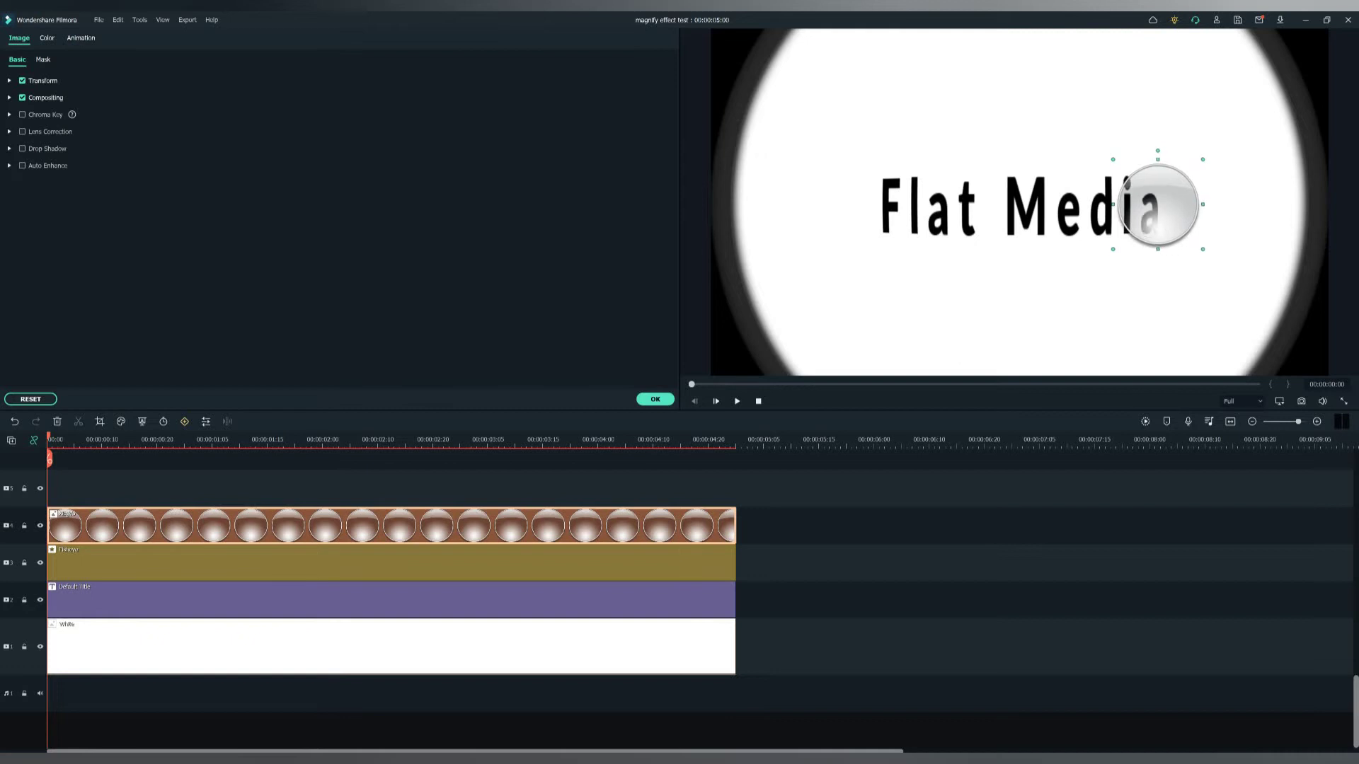
{"action": "mouse_move", "coordinate": [1161, 204]}
{"action": "left_mouse_down"}
{"action": "mouse_move", "coordinate": [1174, 202]}
{"action": "mouse_move", "coordinate": [852, 202]}
{"action": "left_mouse_up"}
Step: Add position keyframes for the magnifier ball in Animation > Customize
{"action": "left_click", "coordinate": [81, 38]}
{"action": "left_click", "coordinate": [55, 58]}
{"action": "left_click", "coordinate": [282, 438]}
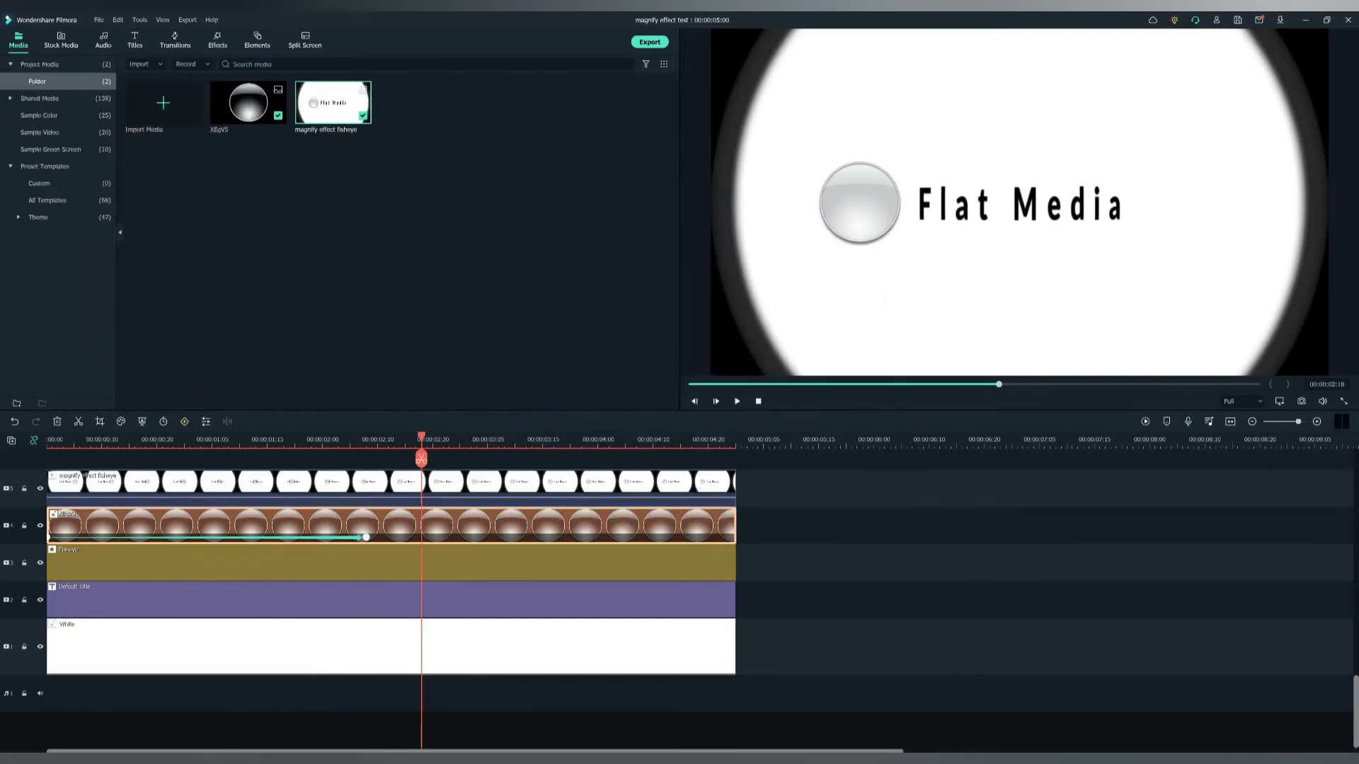
Step: Delete the ball and Fisheye clips, move the fisheye export to track 2, and open its settings
{"action": "key", "text": "Delete"}
{"action": "left_click_drag", "start_coordinate": [86, 480], "coordinate": [85, 516]}
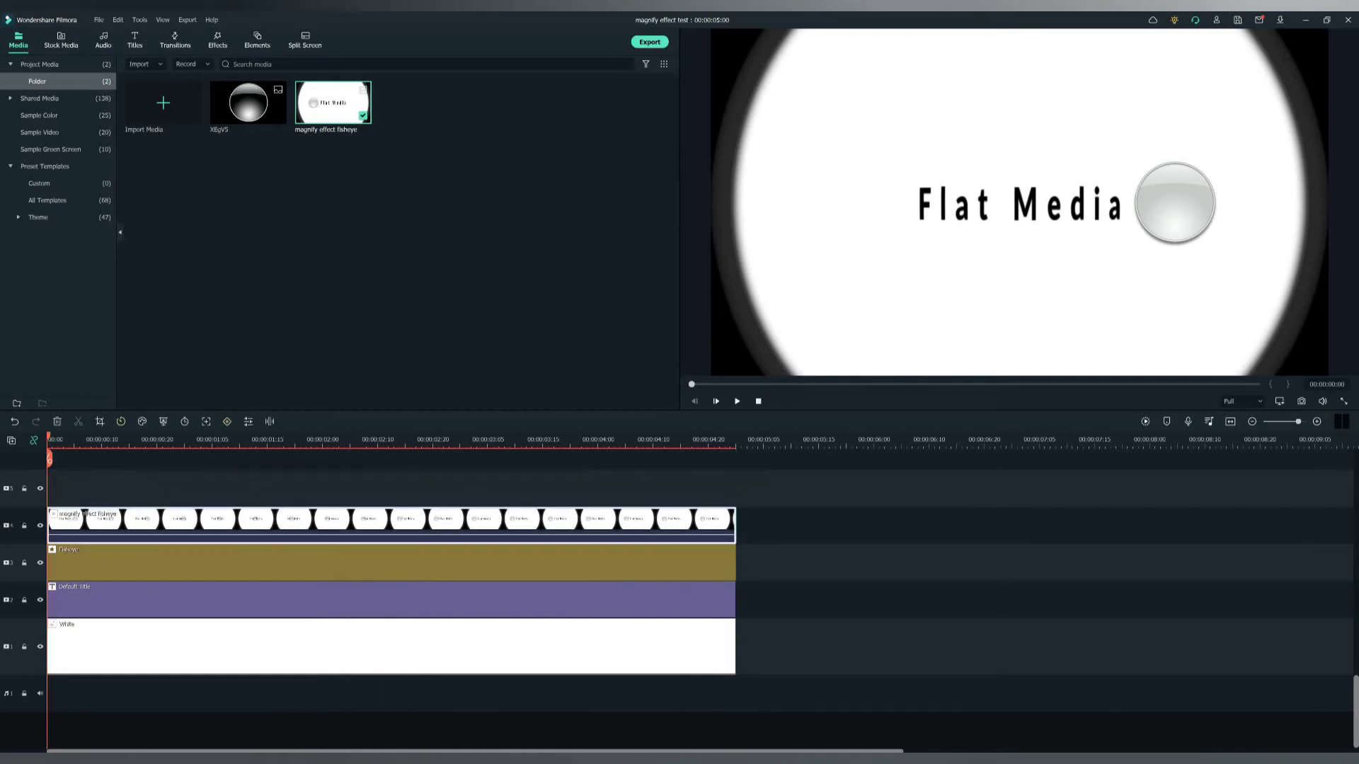
{"action": "key", "text": "Delete"}
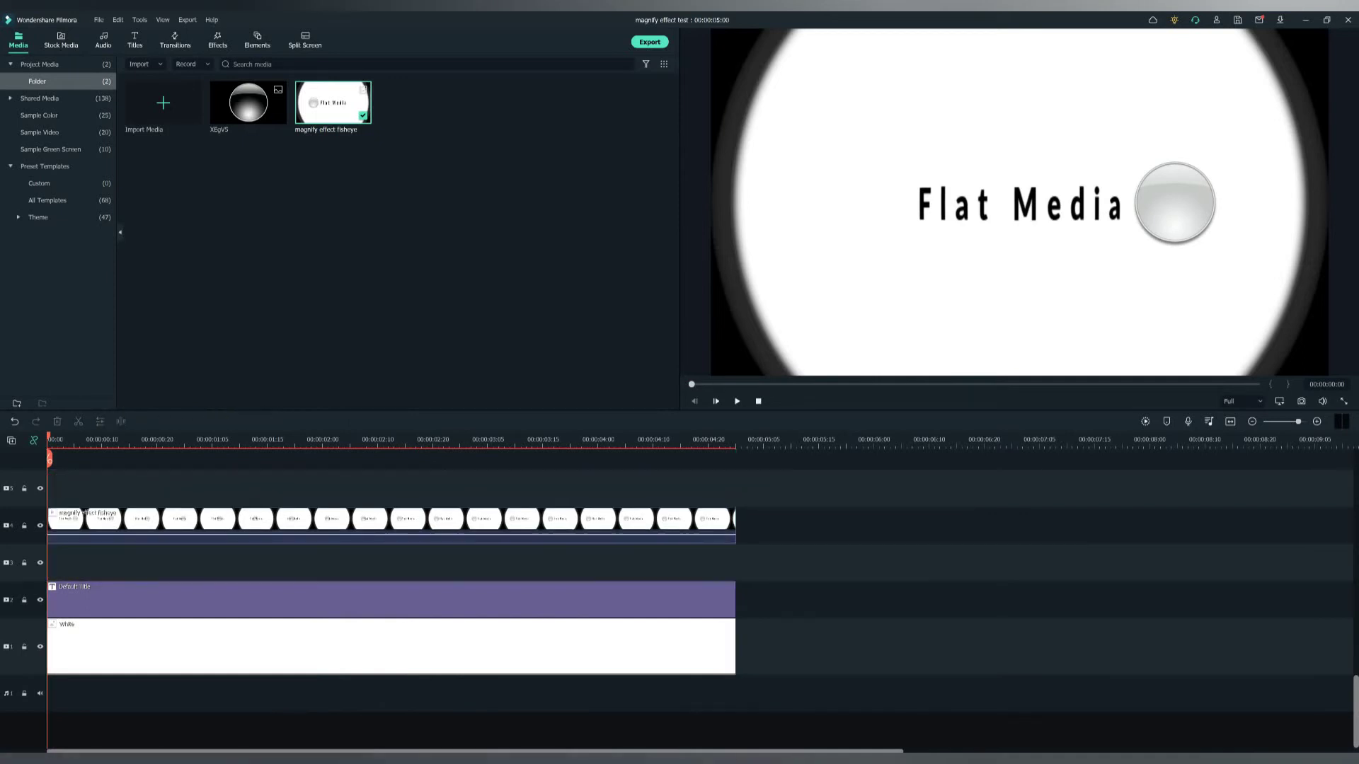
{"action": "right_click", "coordinate": [425, 526]}
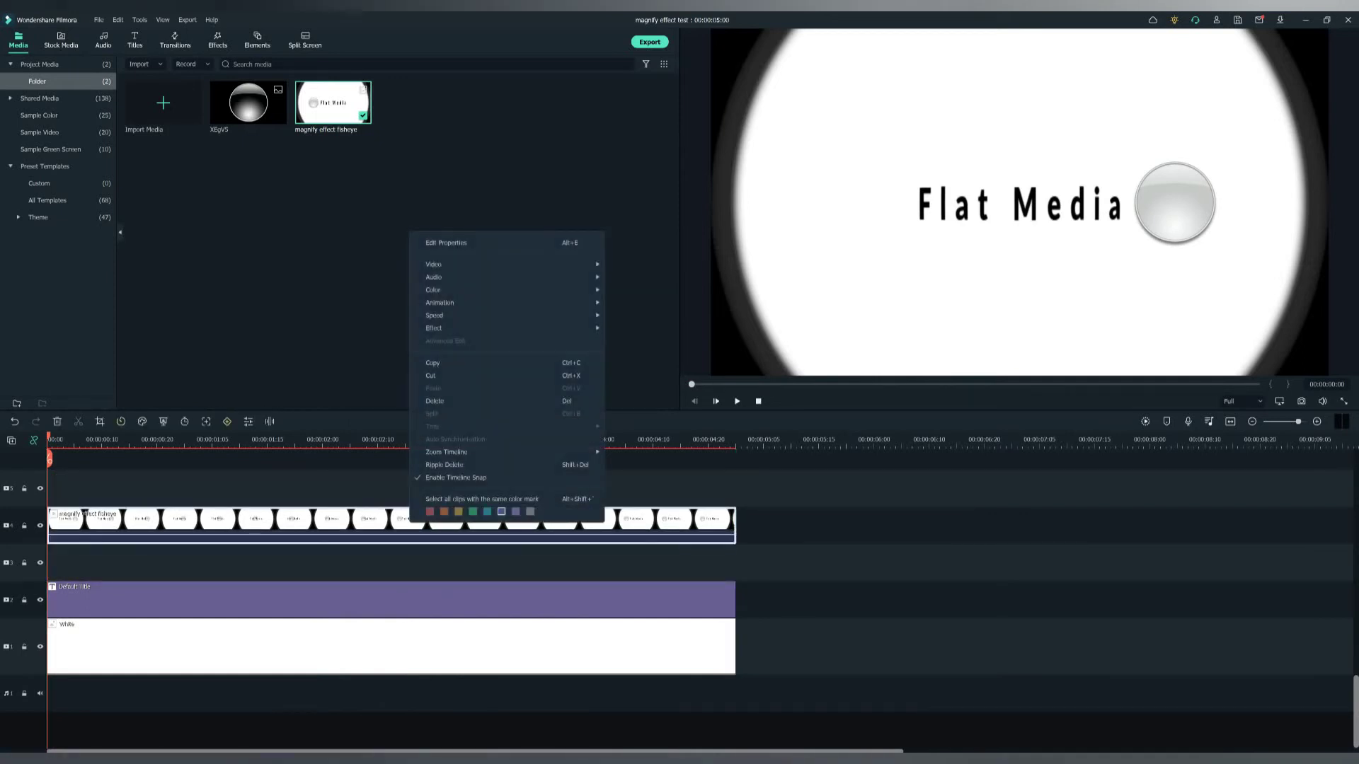
{"action": "double_click", "coordinate": [85, 514]}
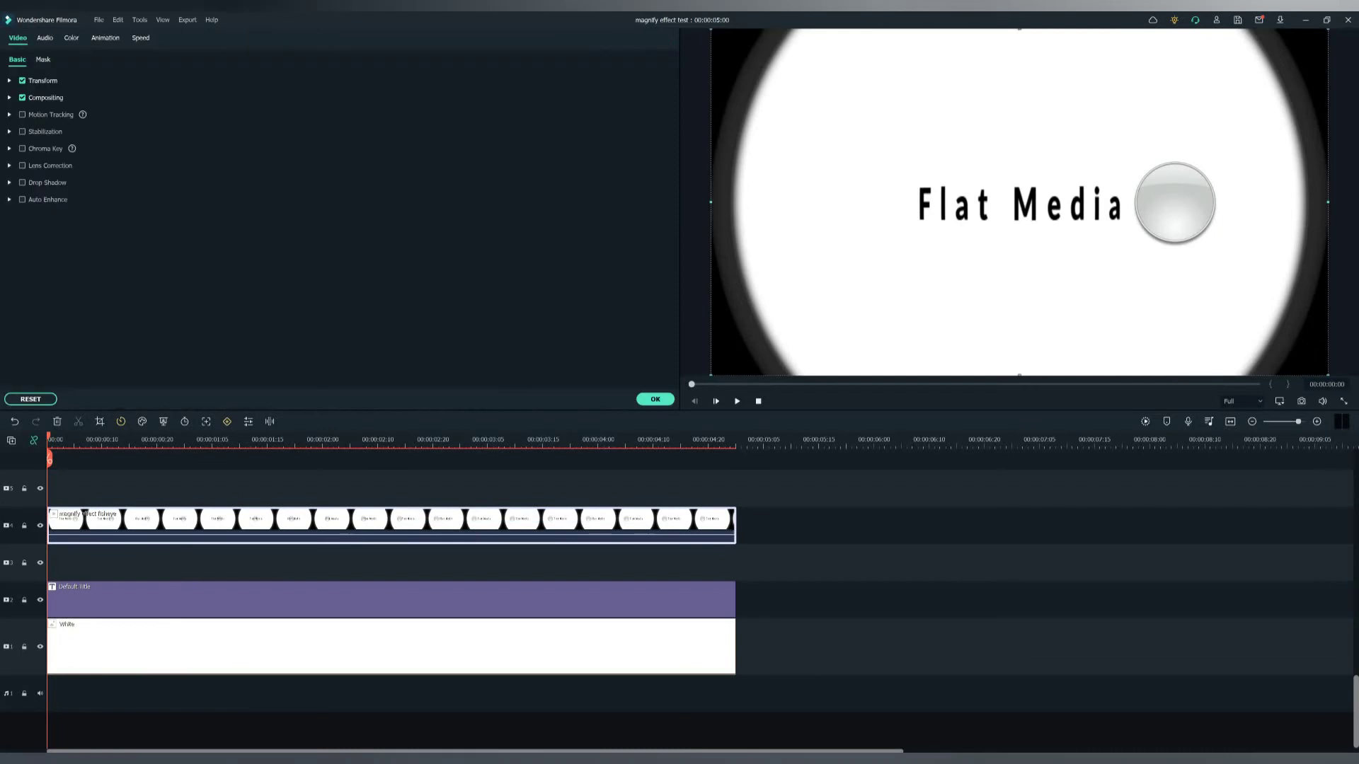
Step: Apply a narrowed Circle mask to the fisheye clip, leaving Invert Mask off
{"action": "left_click", "coordinate": [42, 59]}
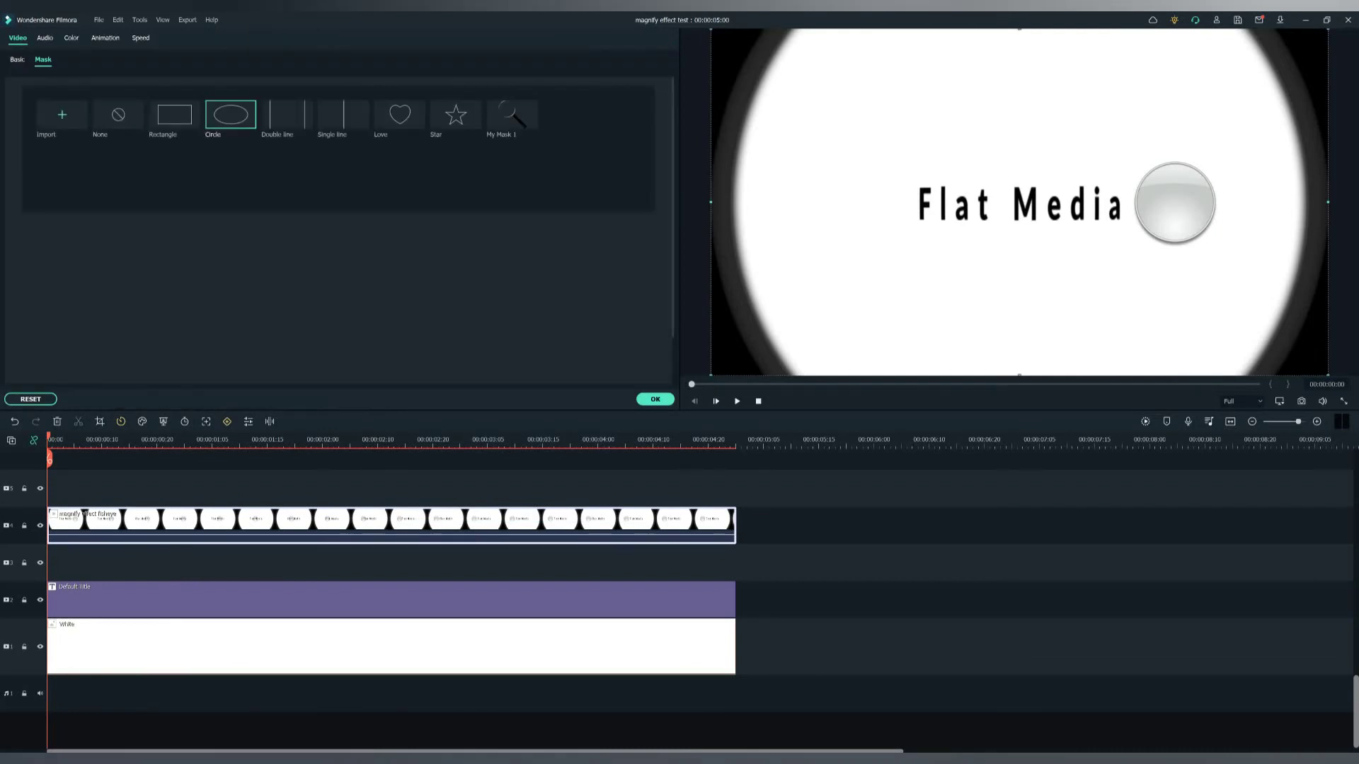
{"action": "left_click", "coordinate": [230, 114]}
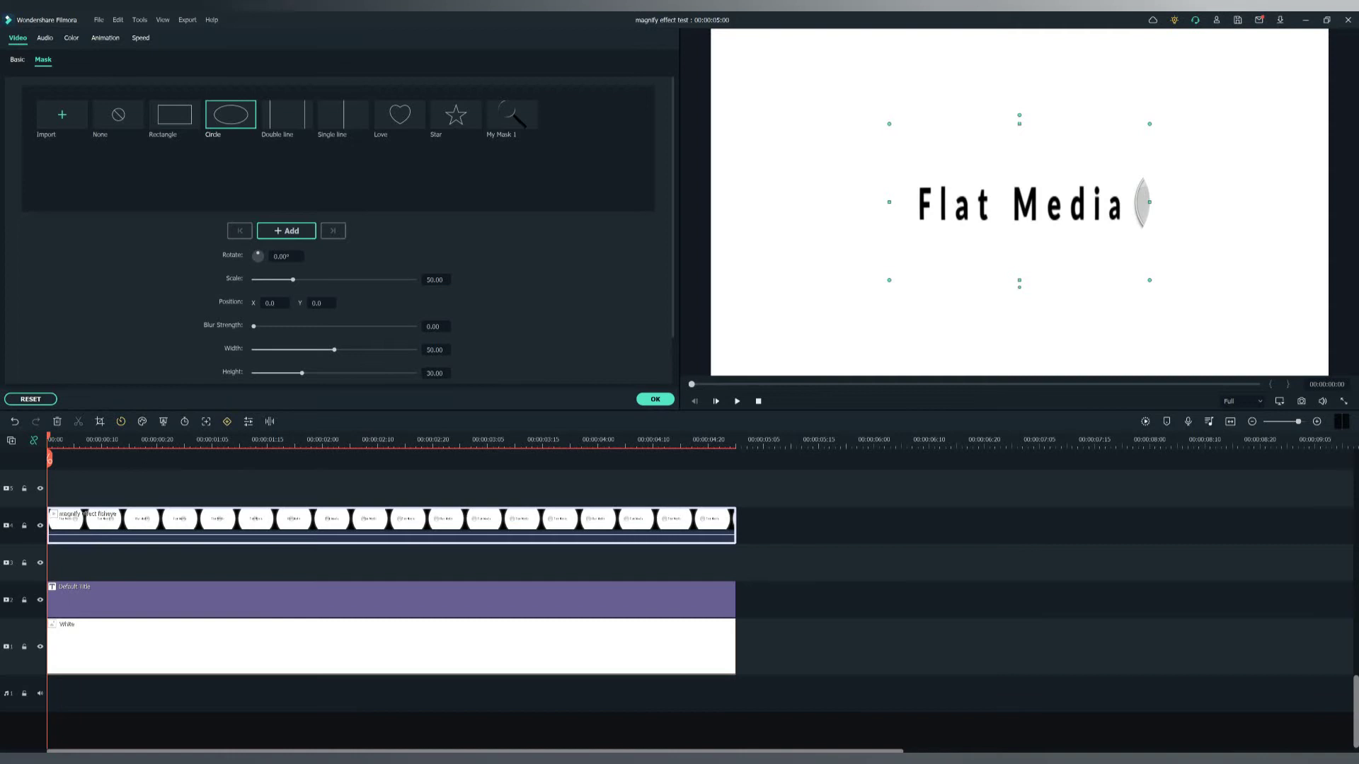
{"action": "left_click_drag", "start_coordinate": [334, 349], "coordinate": [269, 349]}
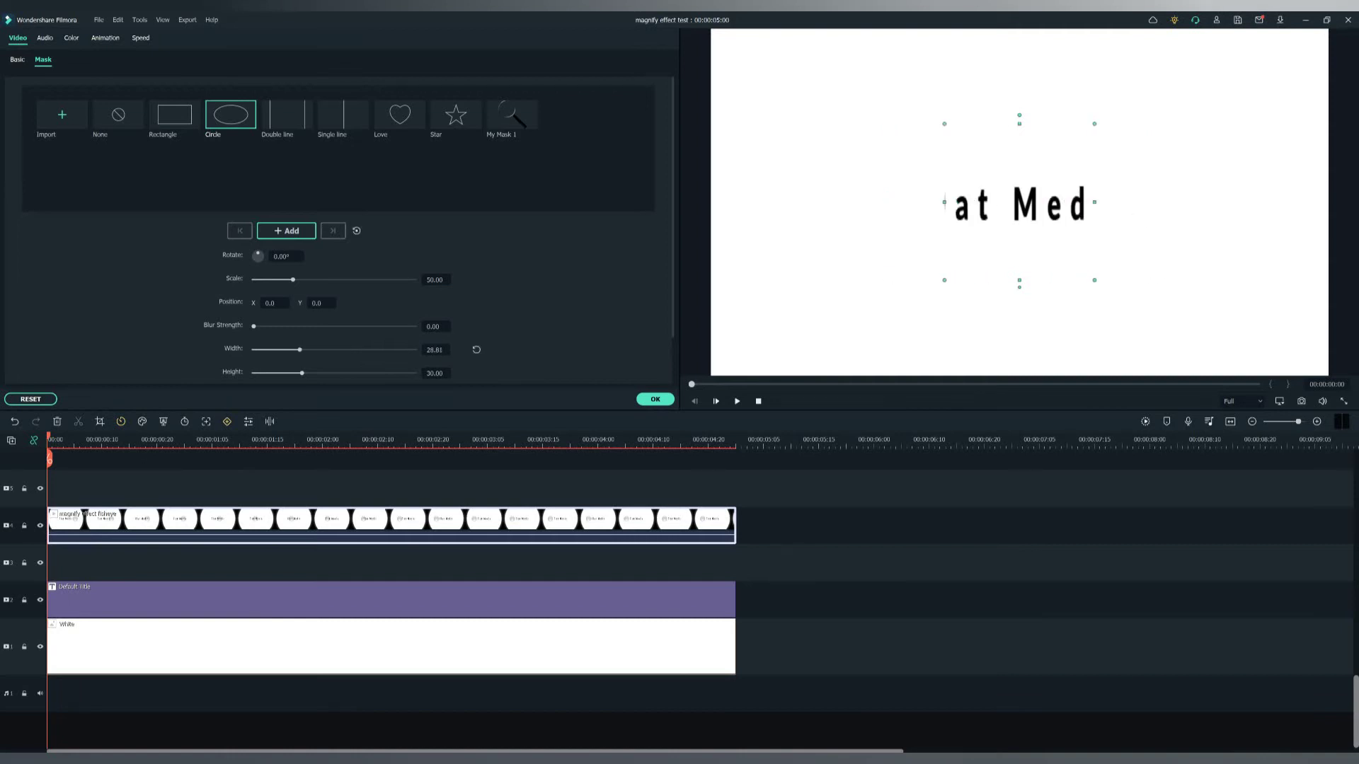
{"action": "scroll", "coordinate": [350, 230], "scroll_direction": "down", "scroll_amount": 2}
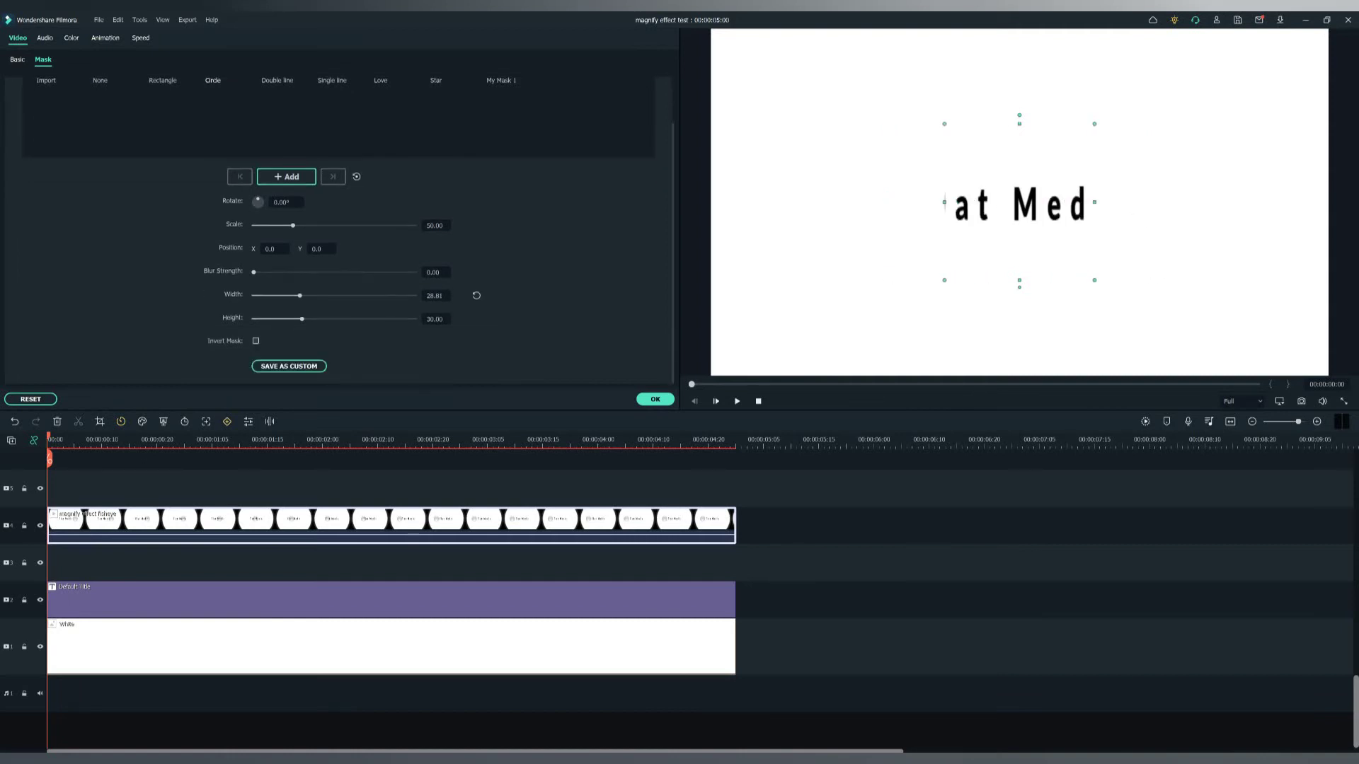
{"action": "left_click", "coordinate": [255, 341]}
{"action": "left_click", "coordinate": [255, 341]}
Step: Move and scale the circle mask onto the lens ball, then play back the animation
{"action": "left_click_drag", "start_coordinate": [1019, 202], "coordinate": [1177, 210]}
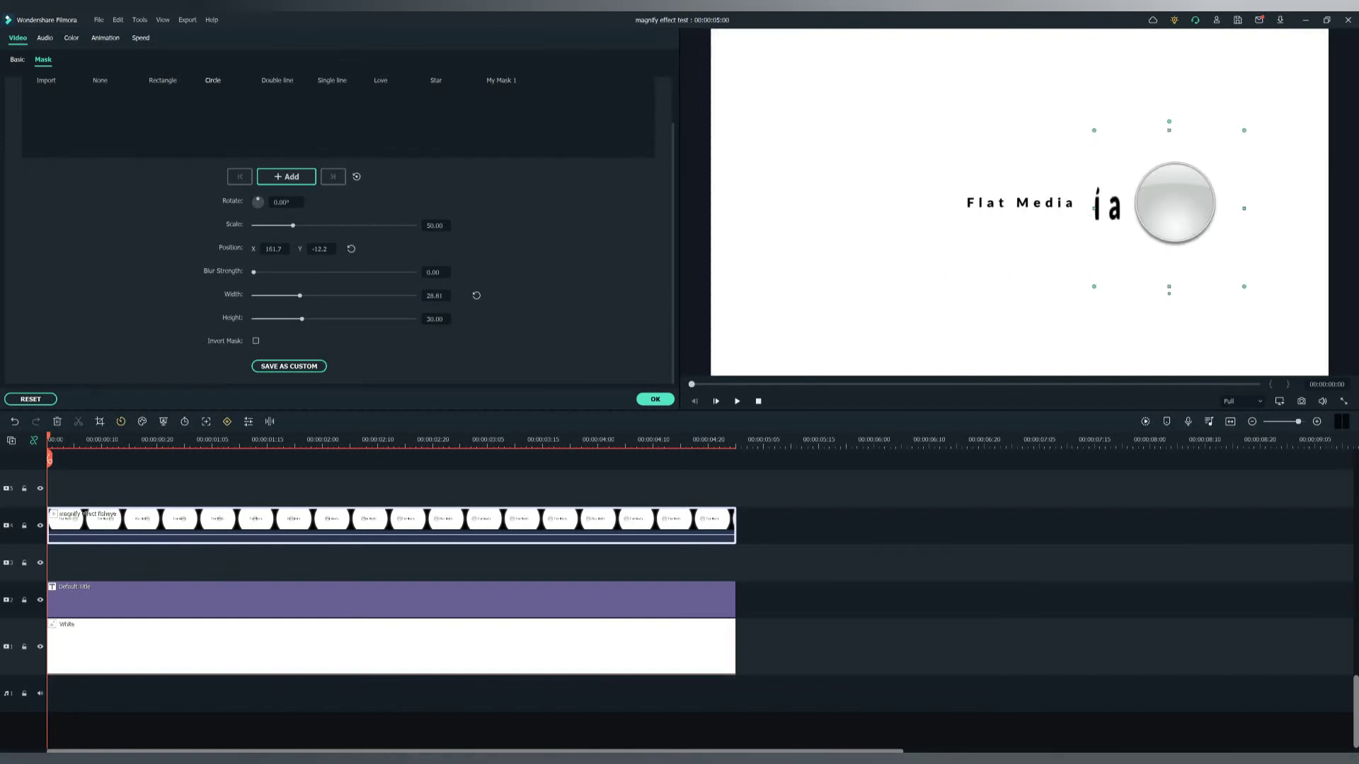
{"action": "left_click_drag", "start_coordinate": [269, 226], "coordinate": [276, 225]}
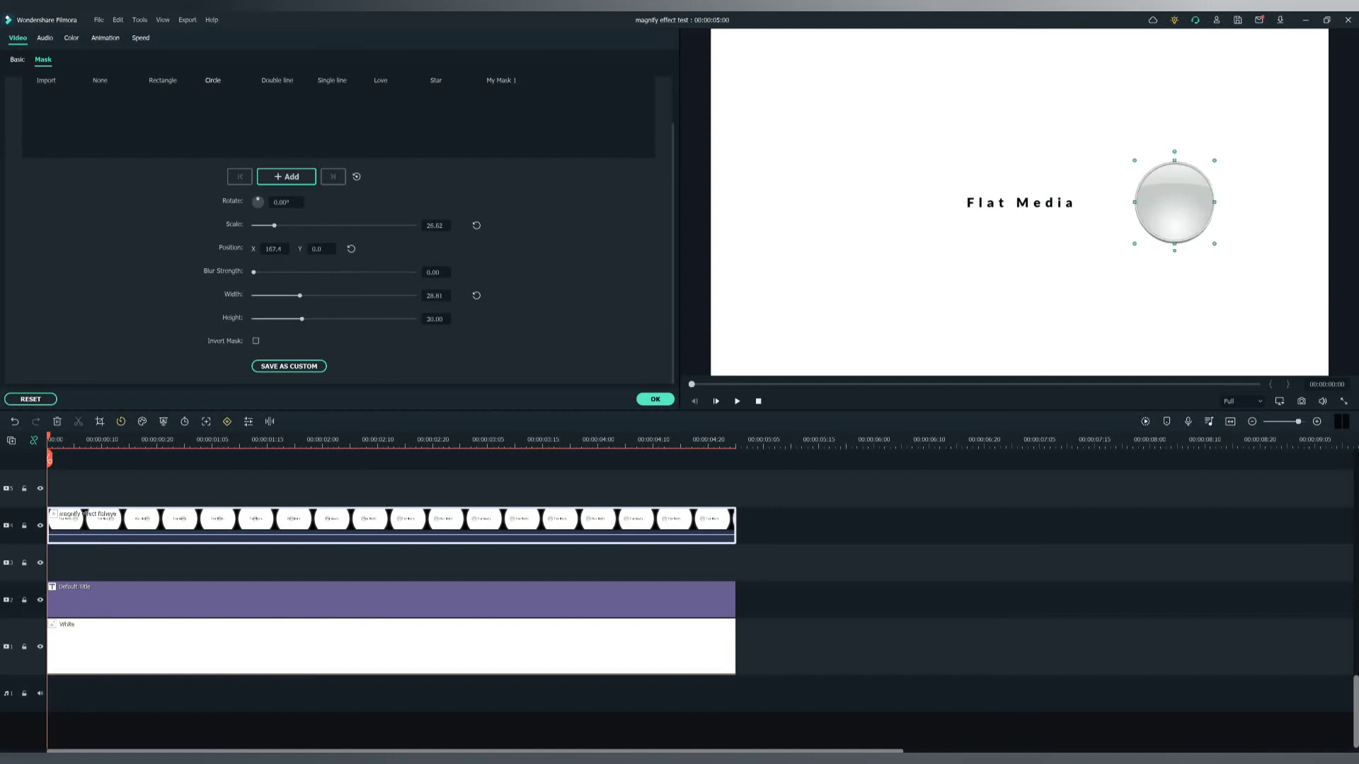
{"action": "key", "text": "space"}
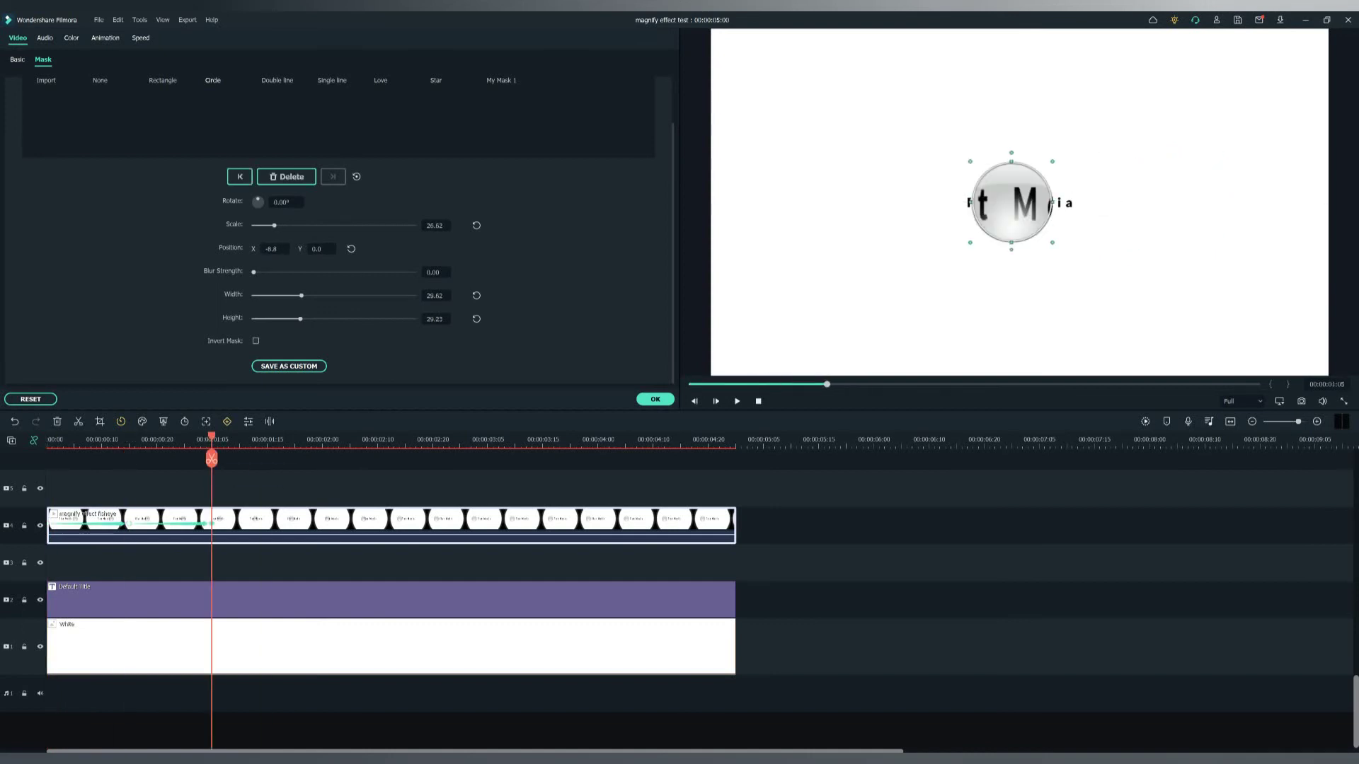
{"action": "key", "text": "Return"}
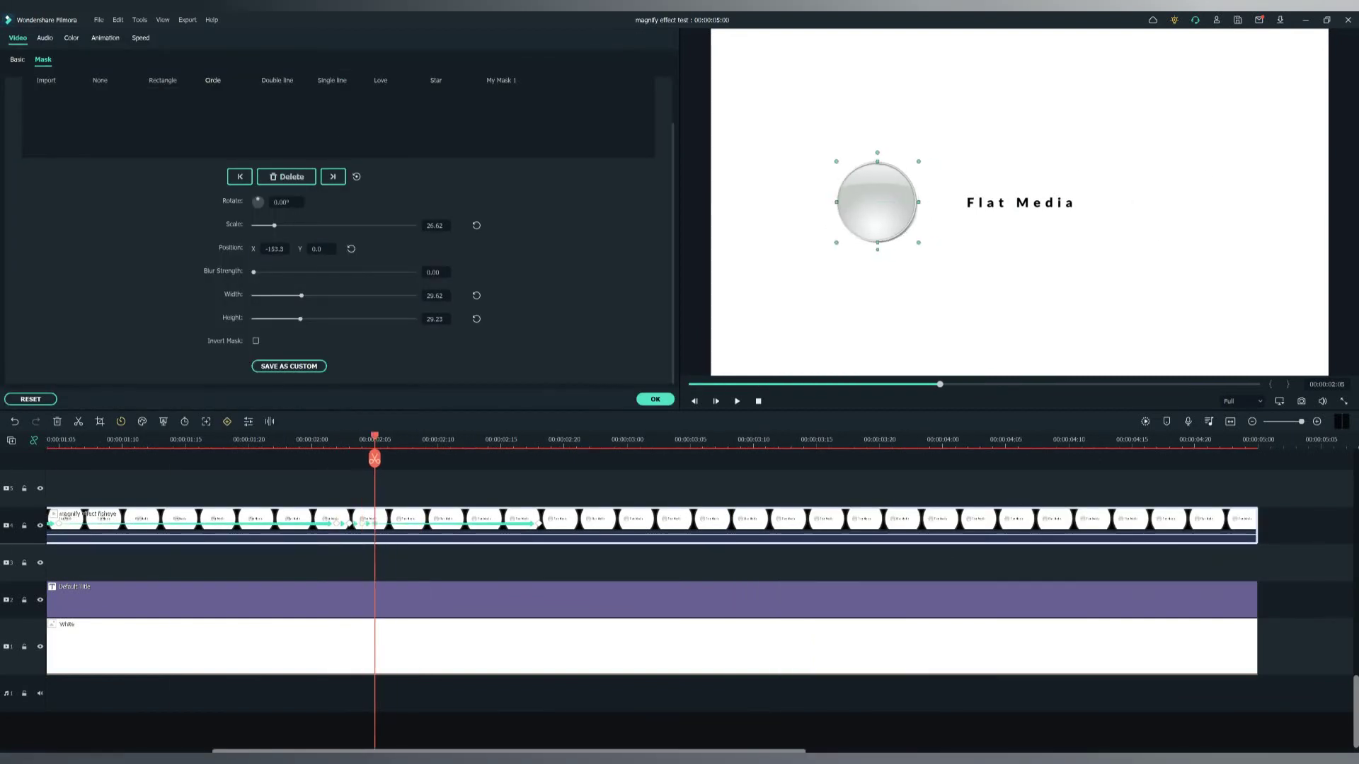